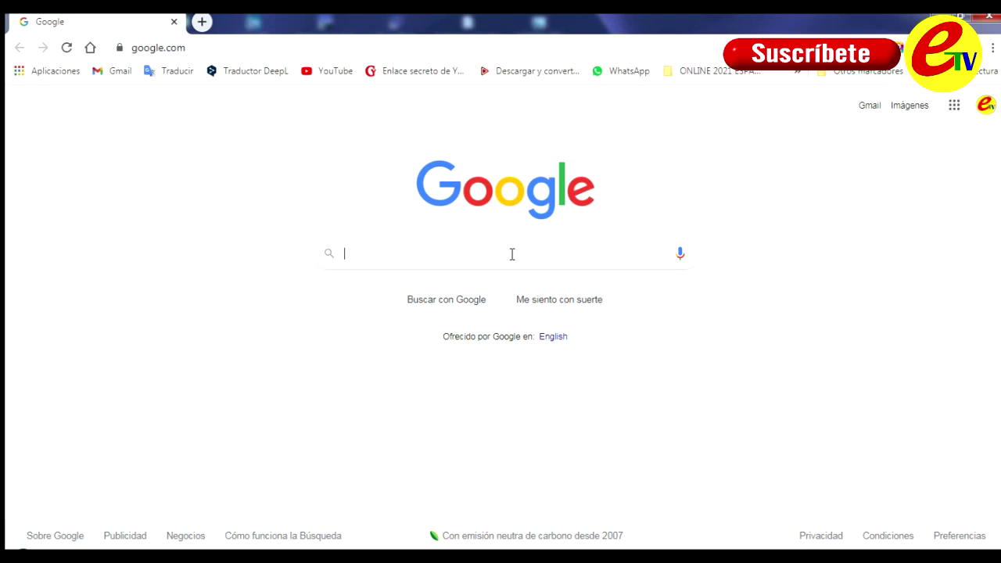
- Search Google for PHOTOPEA and open the Photopea Online Photo Editor result
text(PHOTOPE)
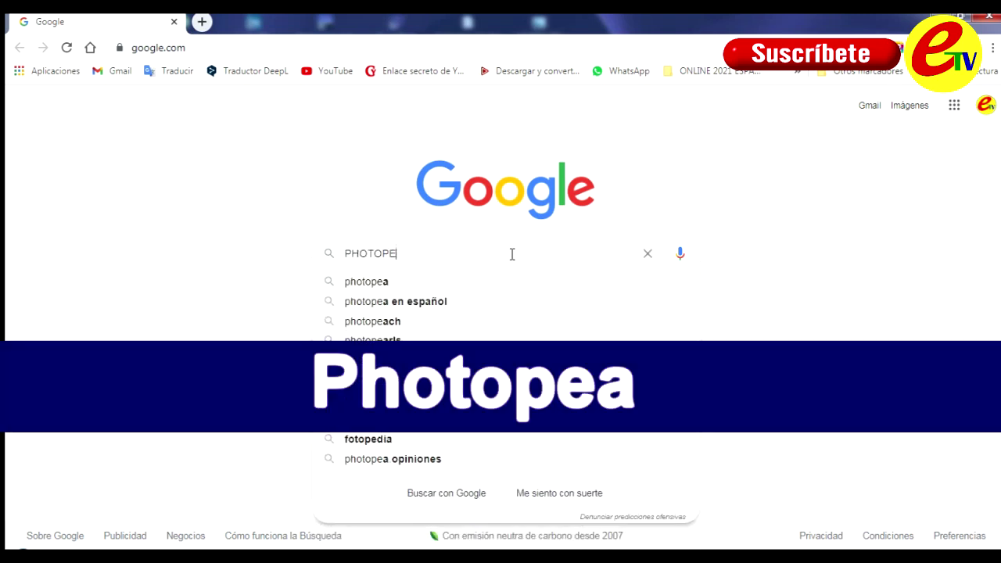
text(A)
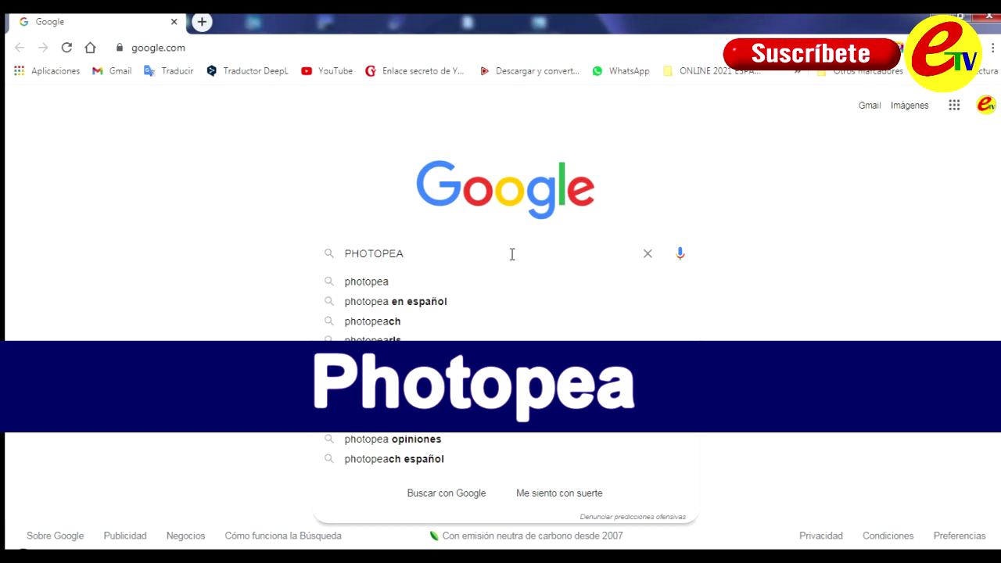
key(Return)
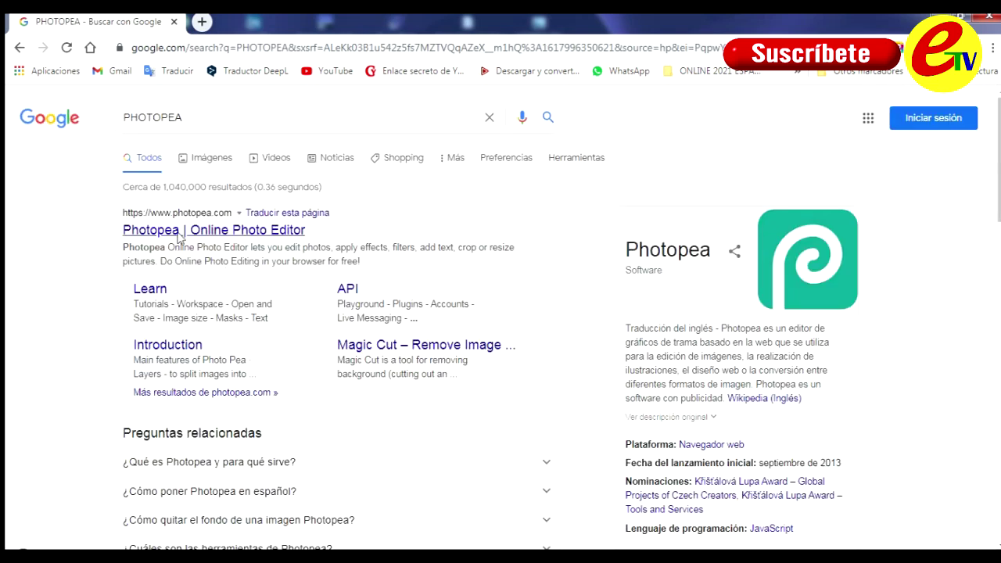
scroll(801, 346, down, 1)
scroll(801, 346, down, 1)
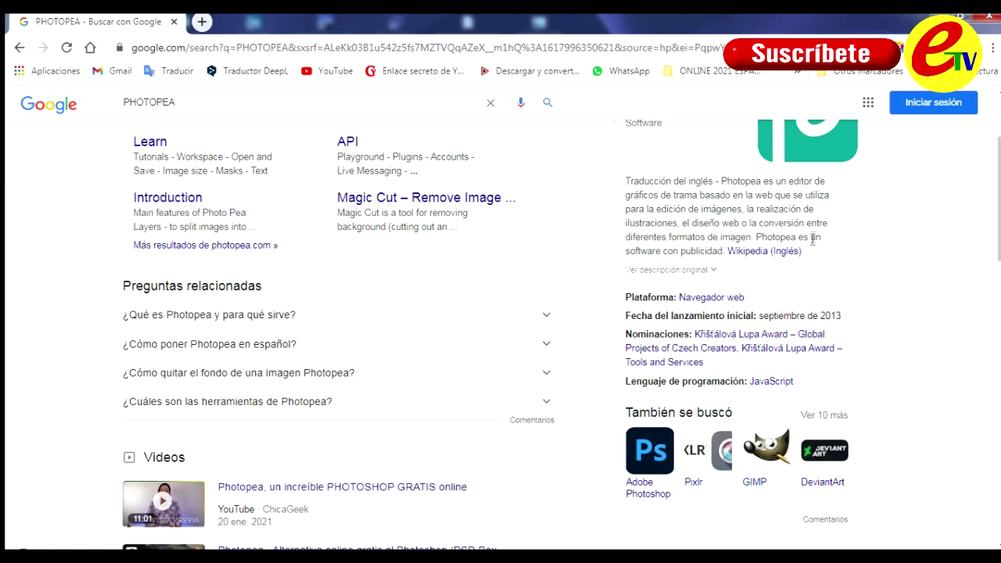
scroll(676, 260, up, 2)
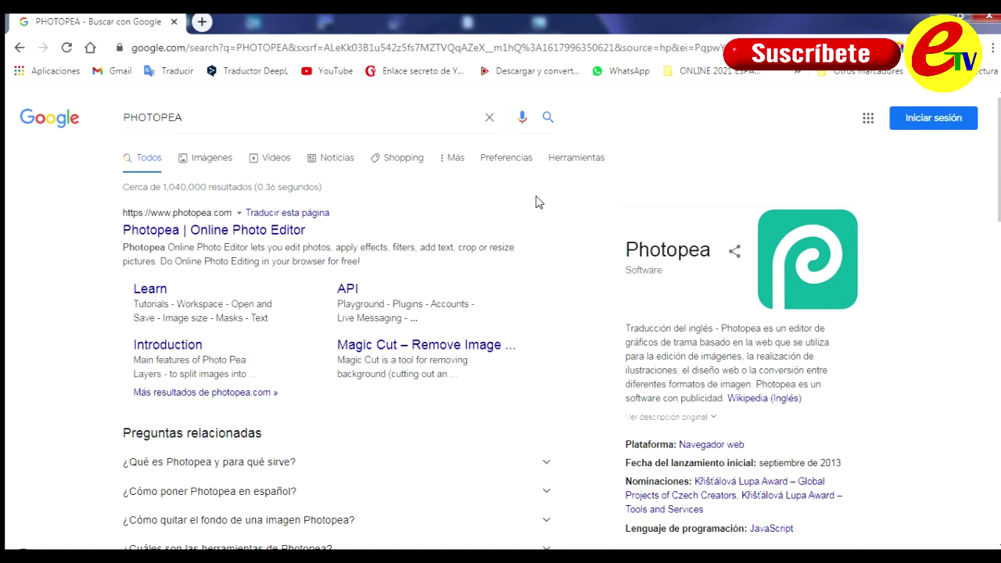
click(258, 230)
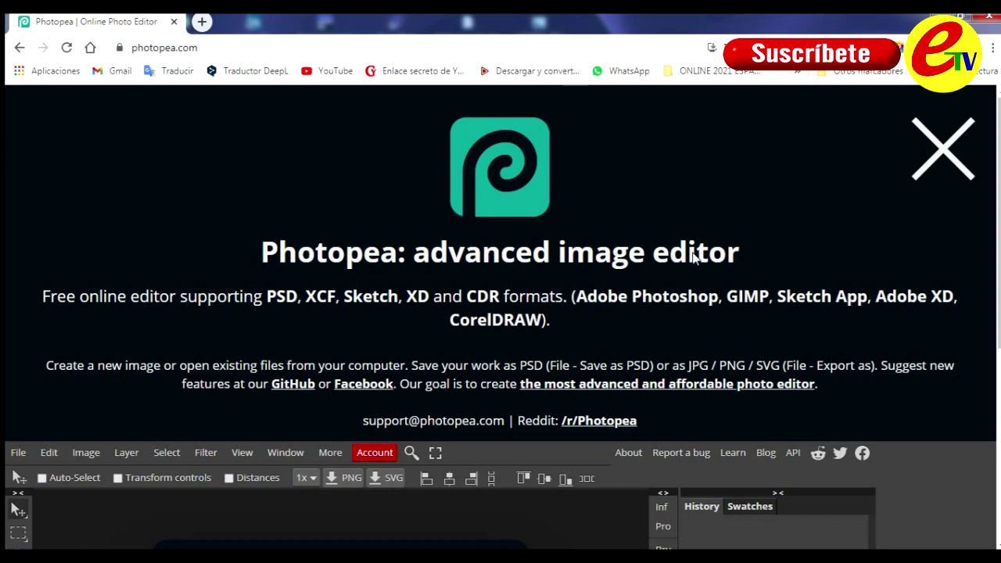
- Accept the privacy consent with 'Aceptar y continuar' and scroll down to Photopea's start screen
scroll(692, 254, down, 1)
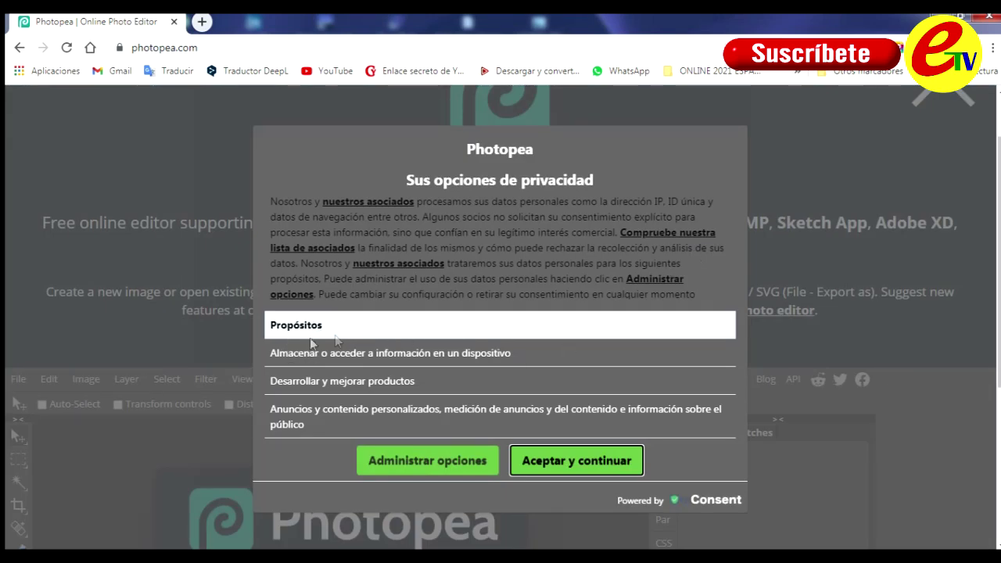
click(547, 467)
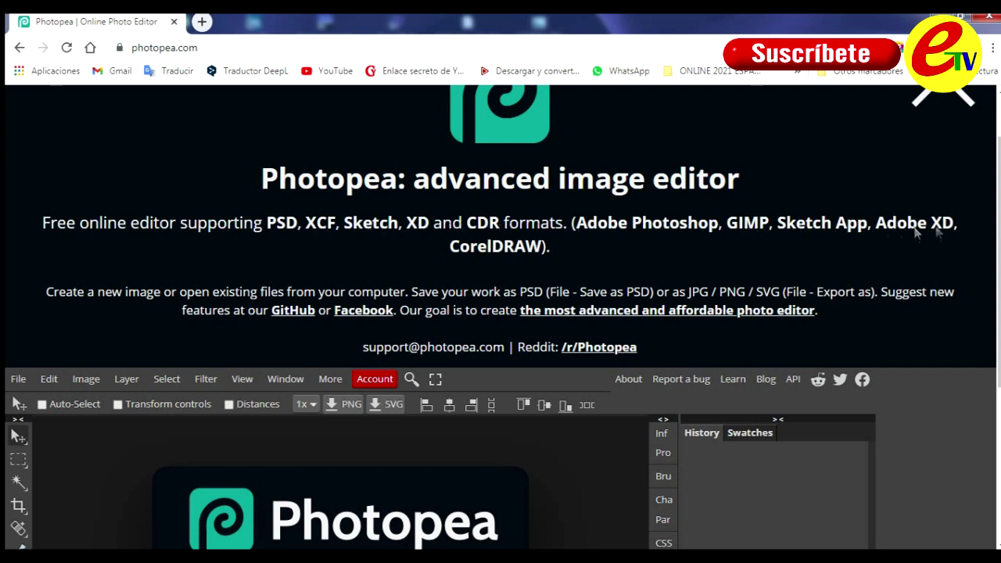
scroll(490, 271, down, 2)
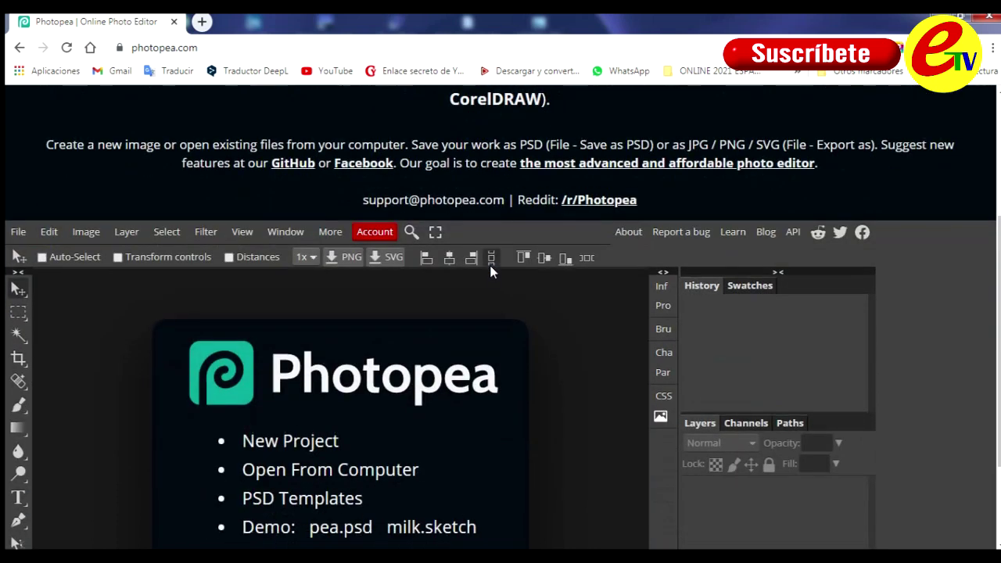
scroll(491, 271, down, 2)
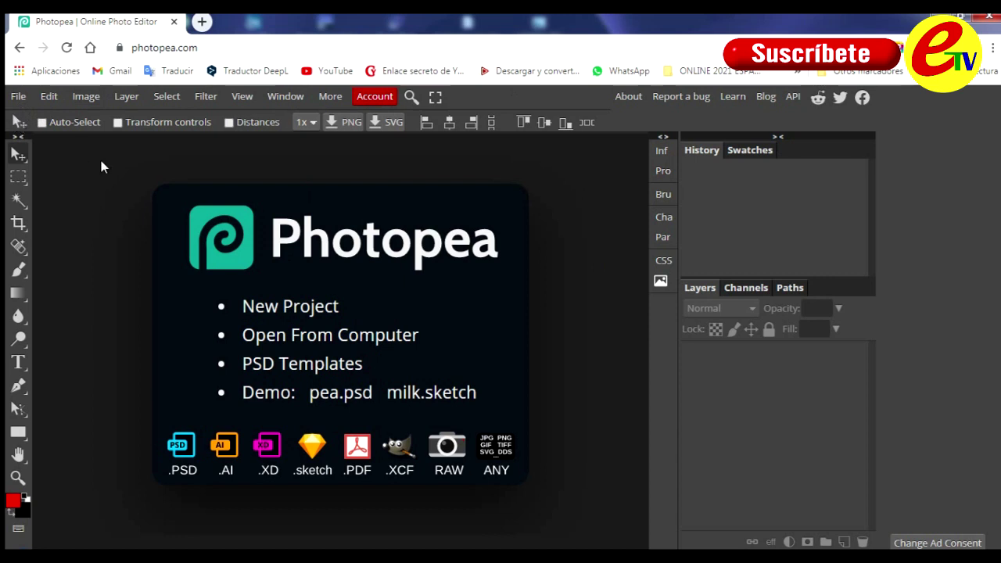
click(18, 96)
click(283, 313)
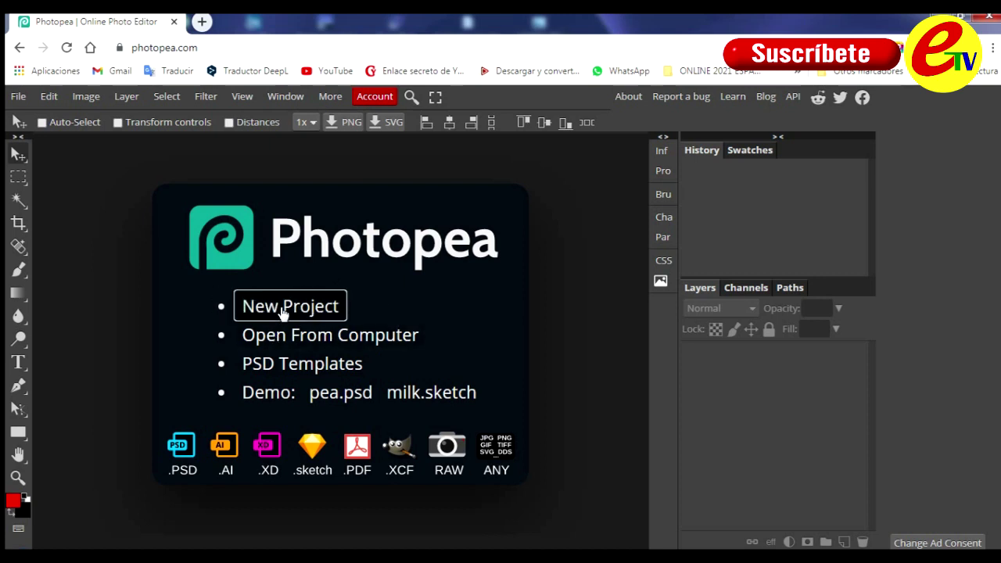
- Start a new project and name it 'ESTRADA PROJECT'
click(283, 309)
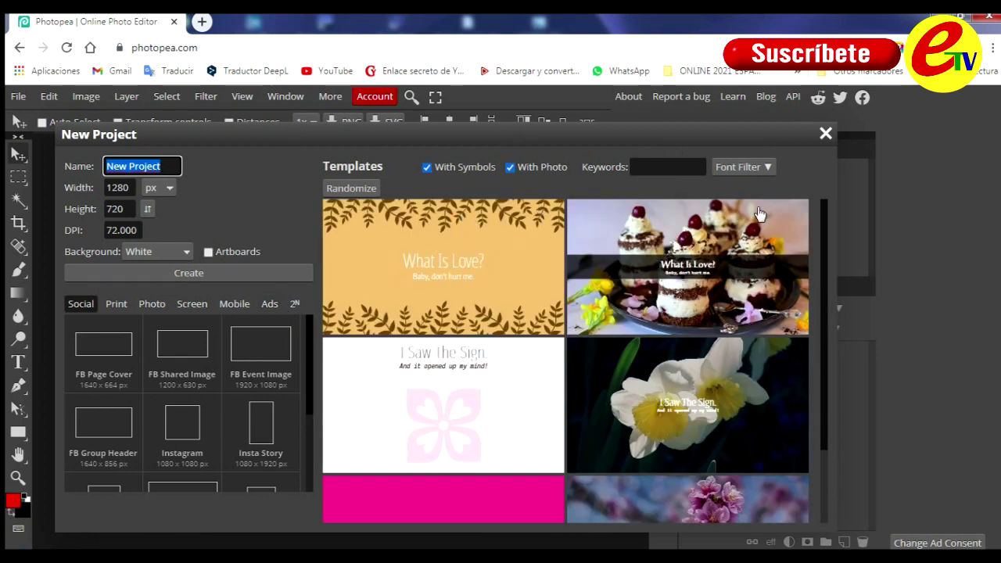
mouse_move(824, 216)
mouse_down()
mouse_move(821, 479)
mouse_move(818, 328)
mouse_move(827, 473)
mouse_move(834, 401)
mouse_move(822, 329)
mouse_up()
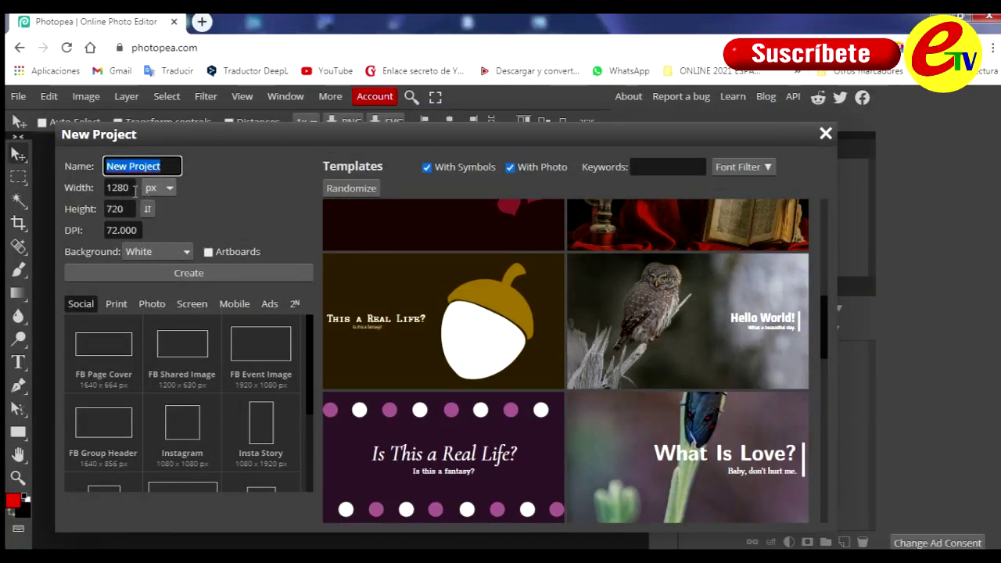
click(177, 167)
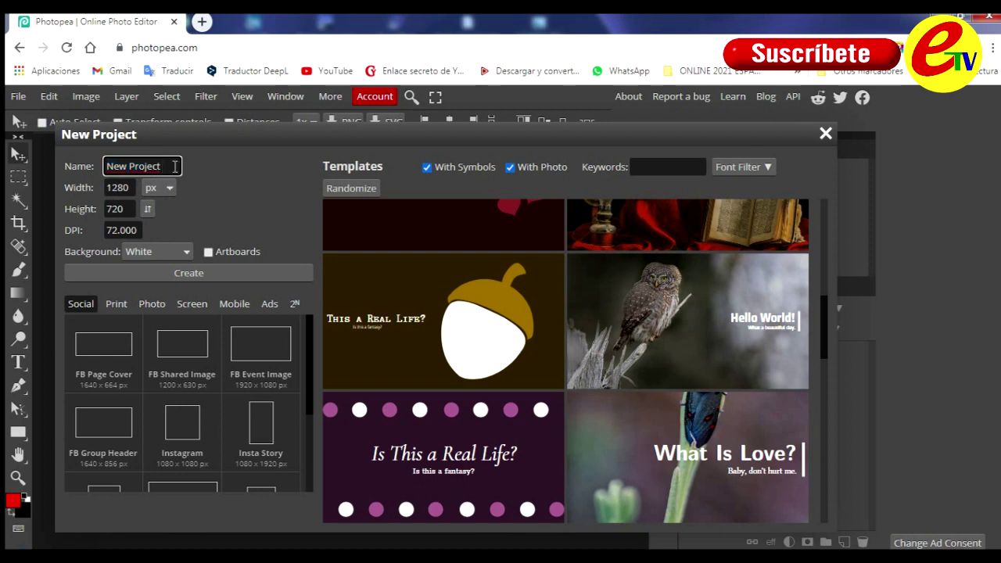
drag(175, 166, 69, 168)
text(ESTRADA PROJECT)
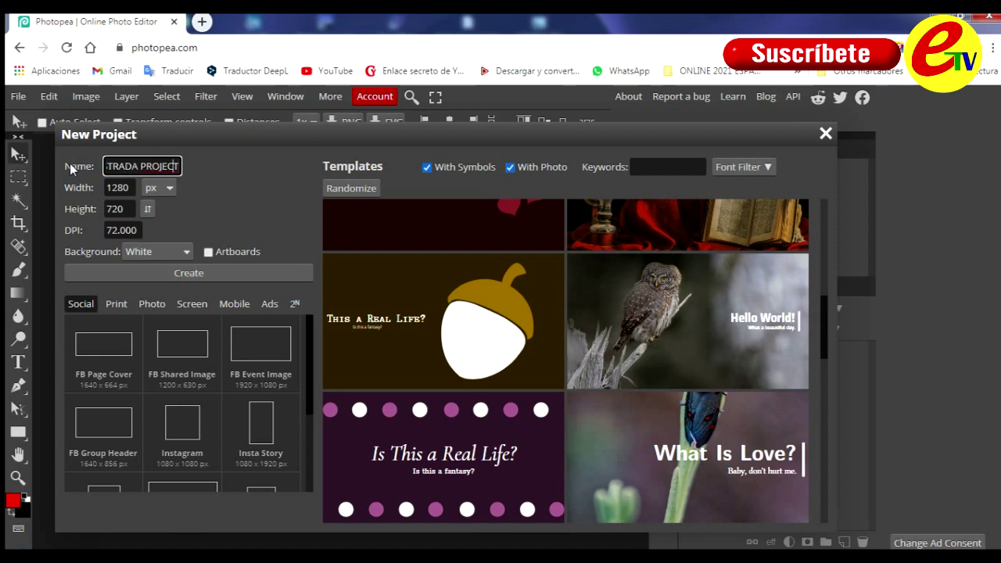
key(Home)
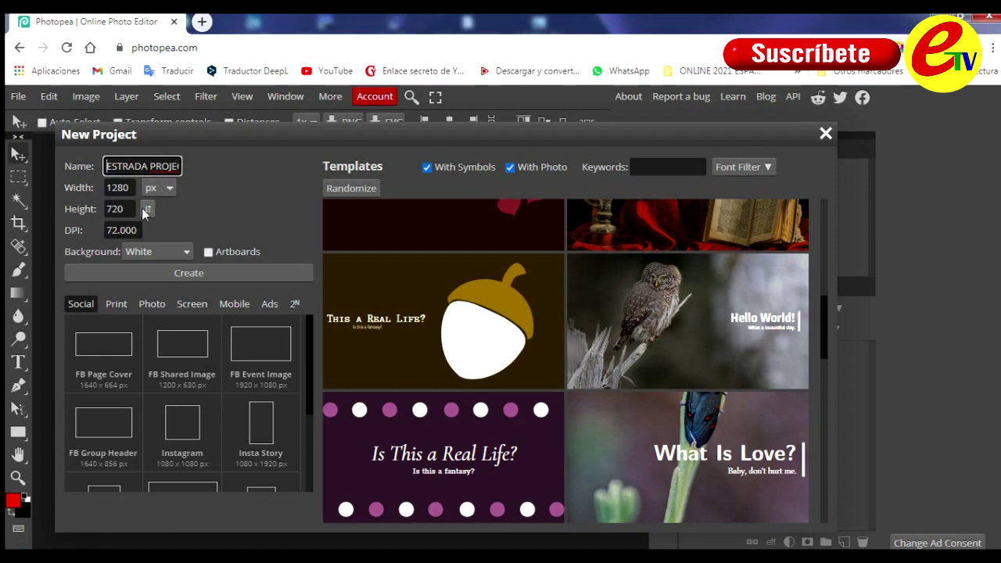
- Keep pixels as the size unit and set the project background to Transparent
click(166, 192)
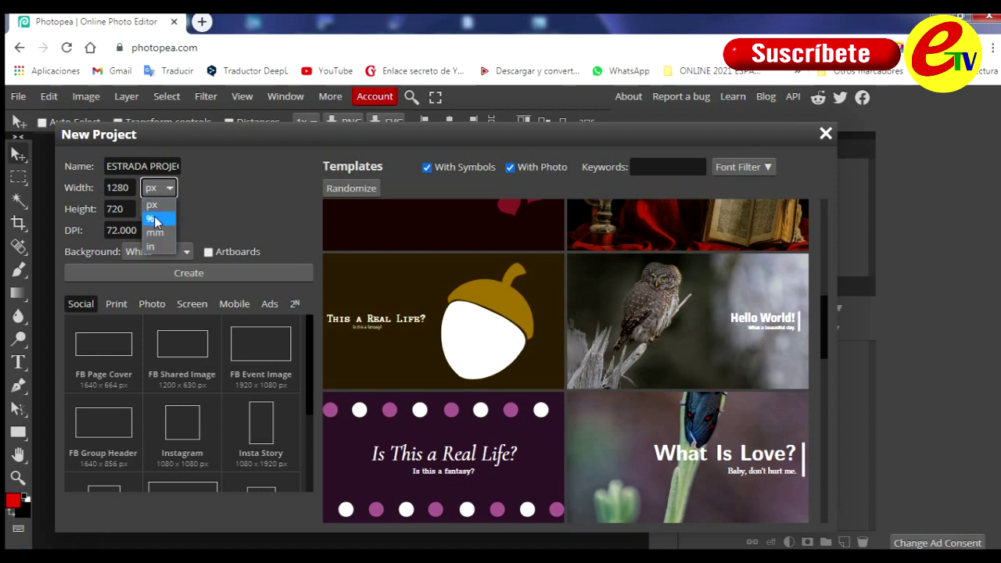
click(163, 208)
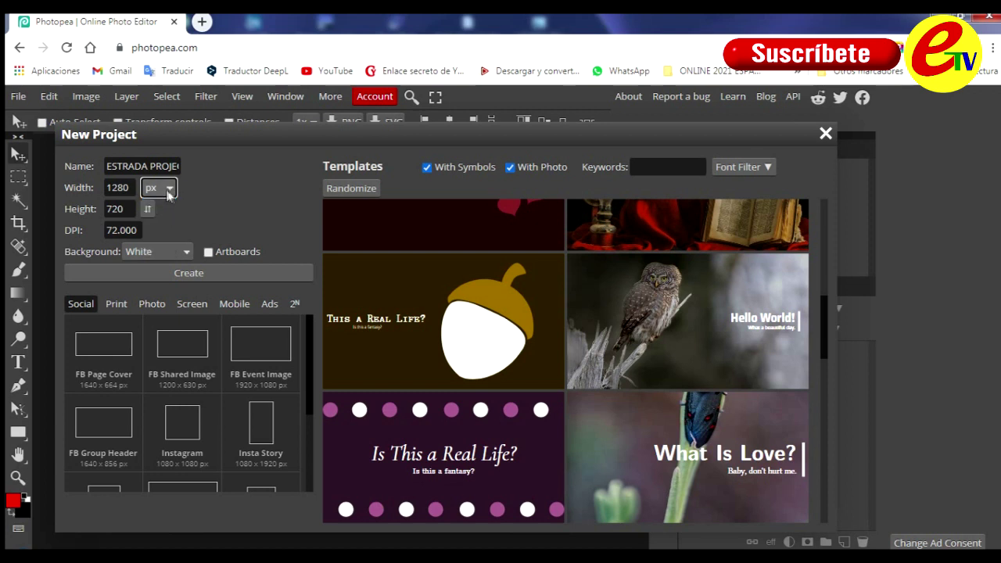
click(168, 194)
click(169, 205)
click(183, 253)
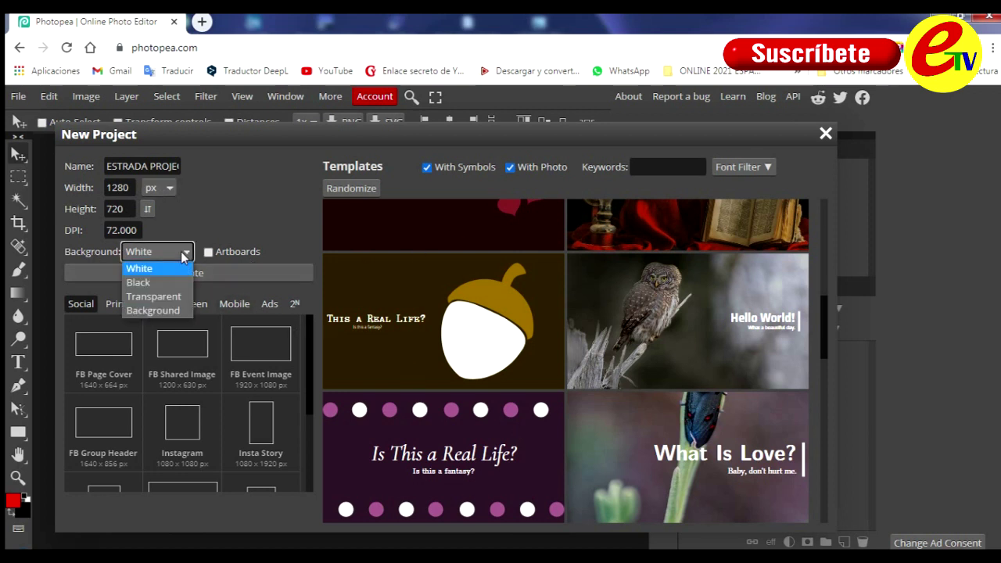
click(165, 297)
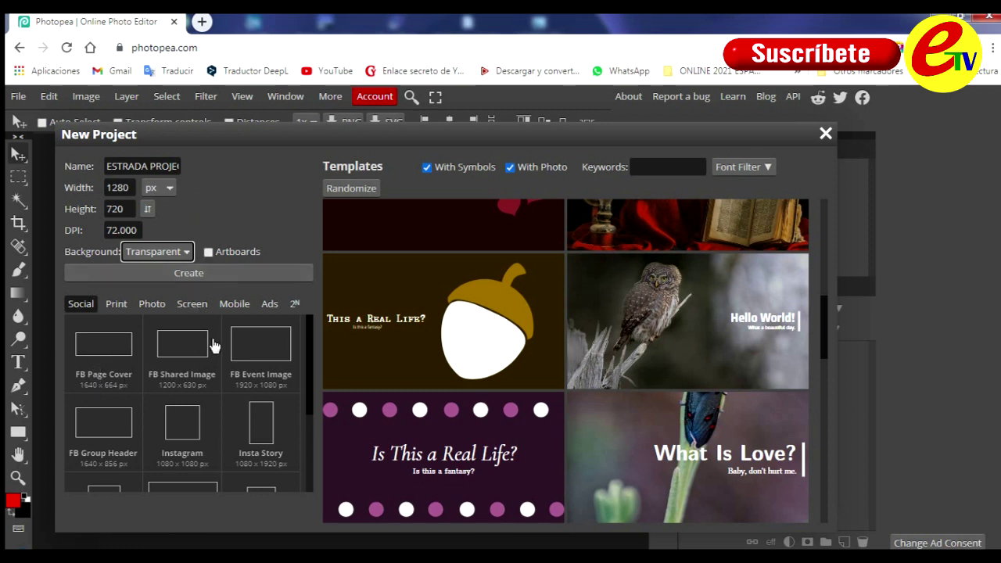
scroll(213, 346, down, 3)
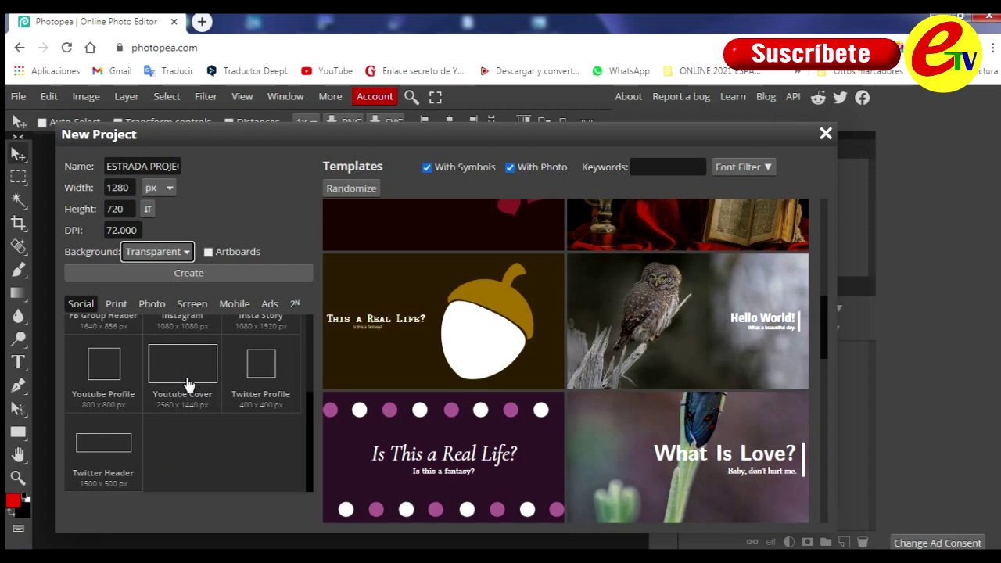
scroll(212, 441, up, 2)
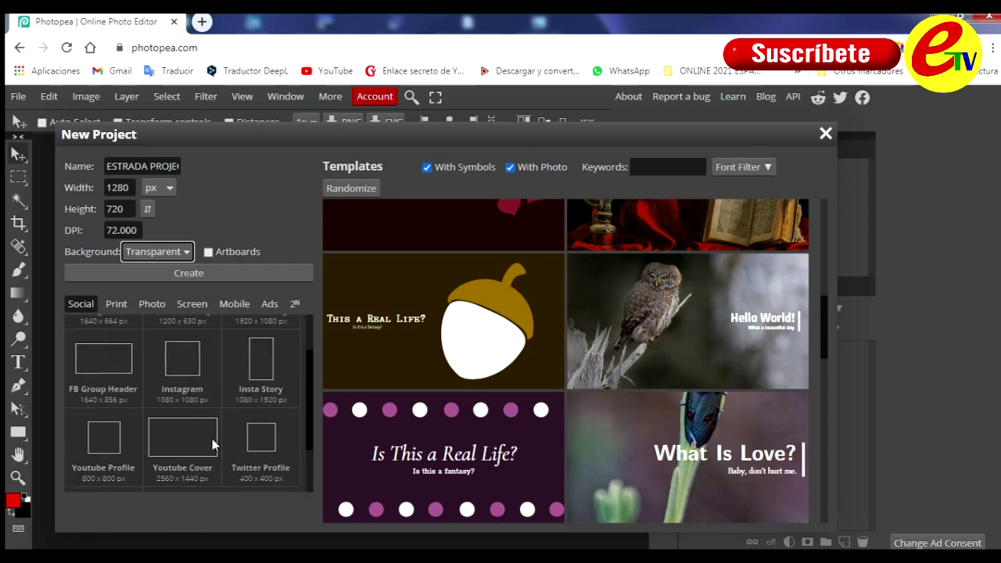
scroll(214, 444, up, 2)
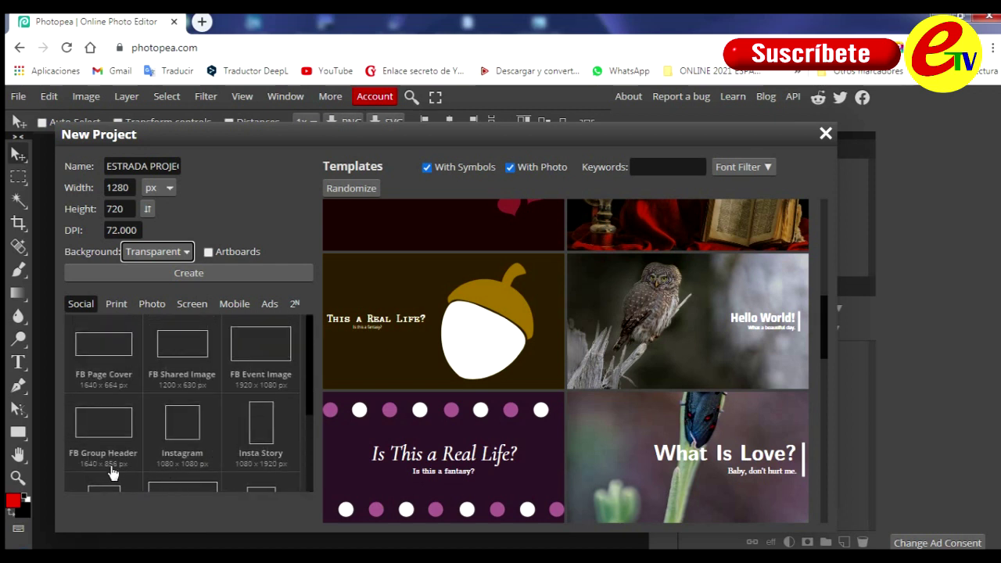
scroll(197, 465, down, 1)
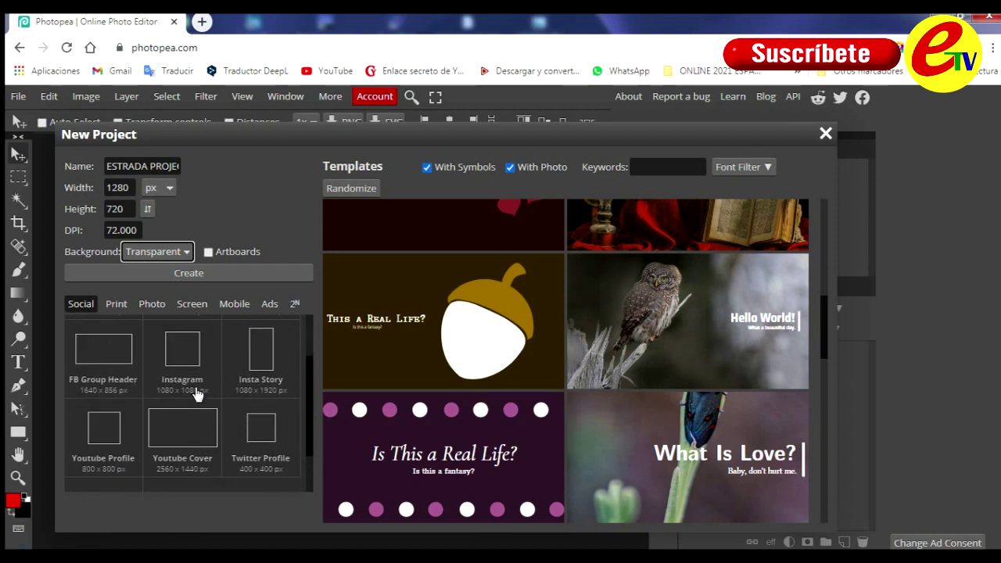
scroll(293, 382, up, 1)
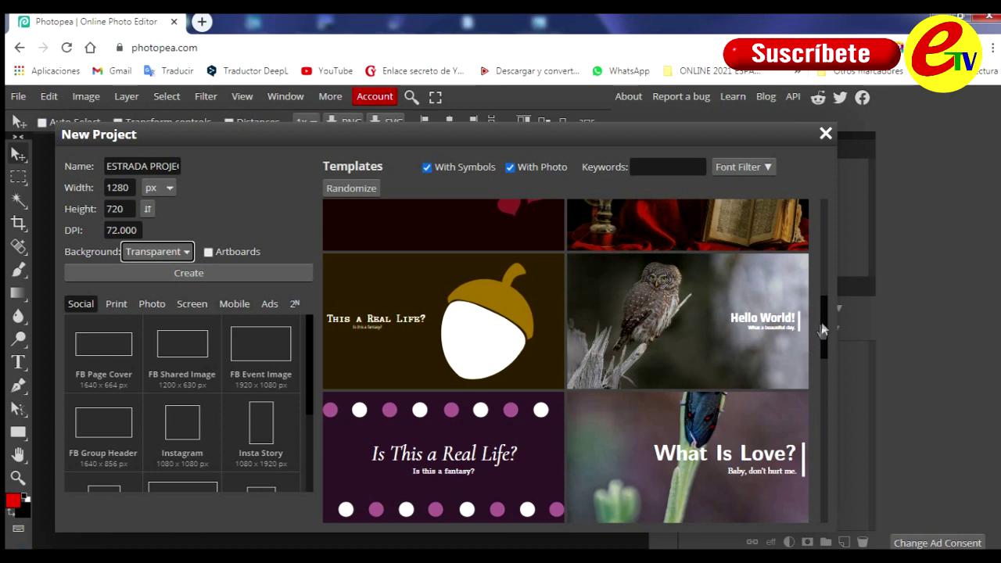
drag(824, 278, 826, 221)
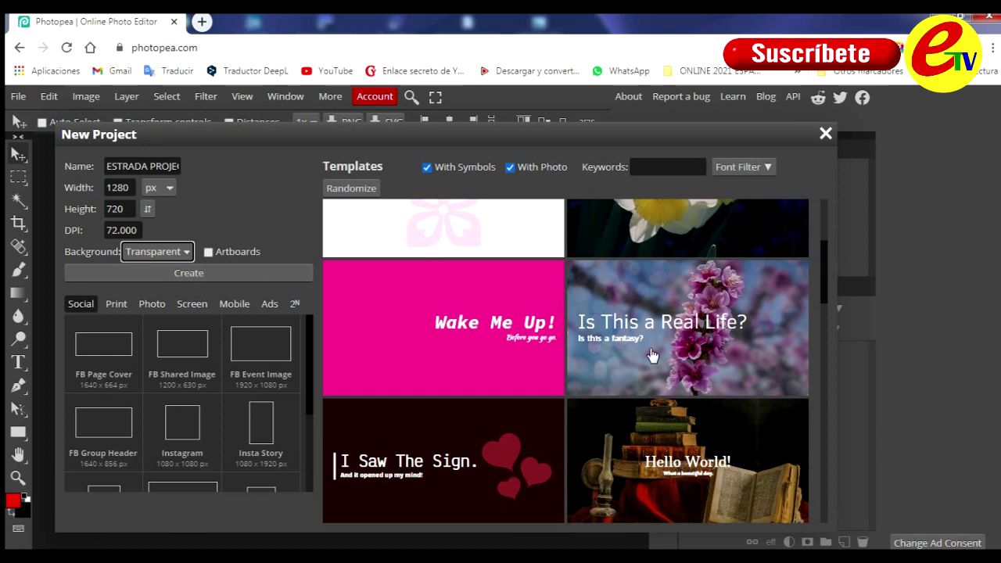
drag(823, 277, 822, 220)
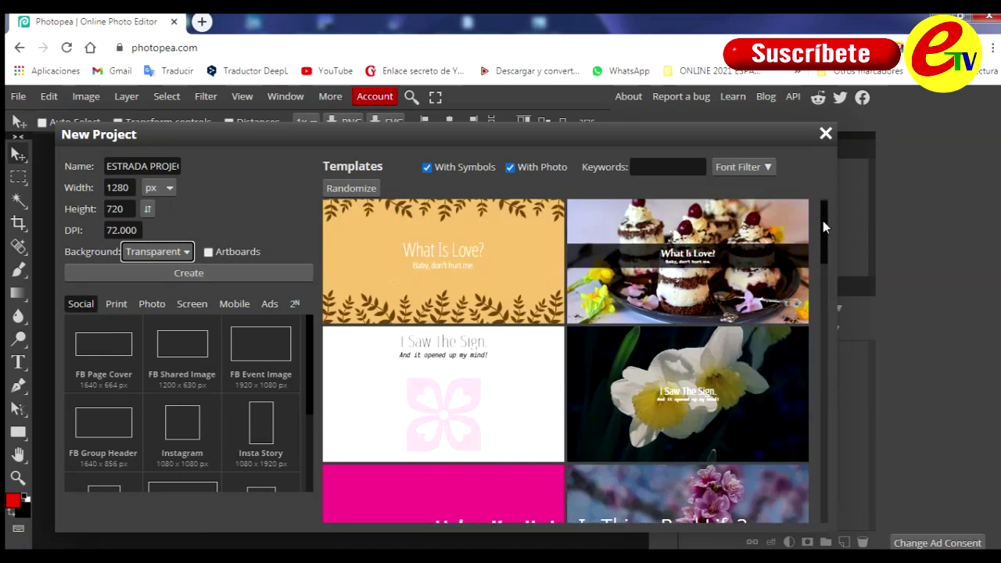
drag(822, 220, 823, 199)
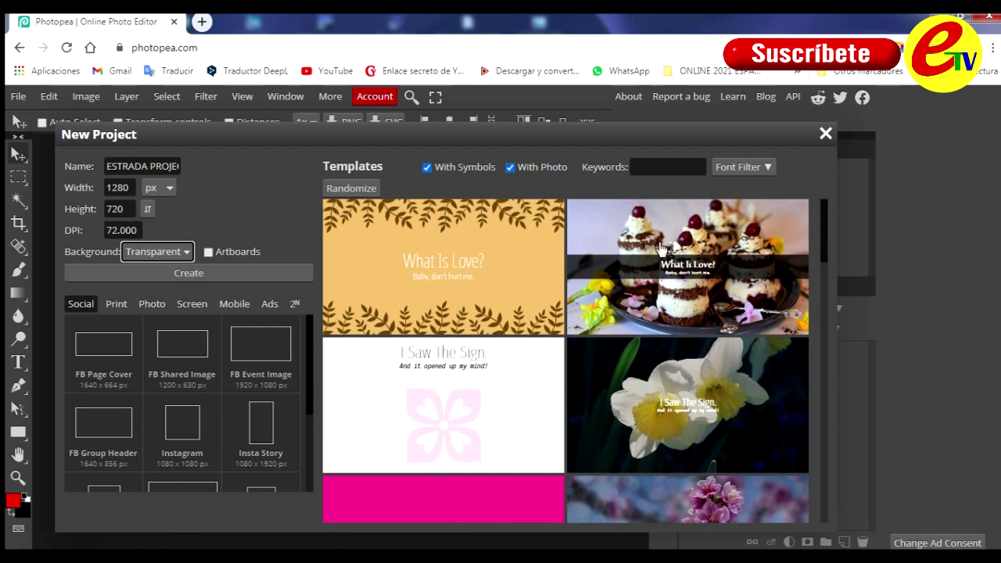
- Open the 'What Is Love?' cake template from the New Project templates
click(661, 249)
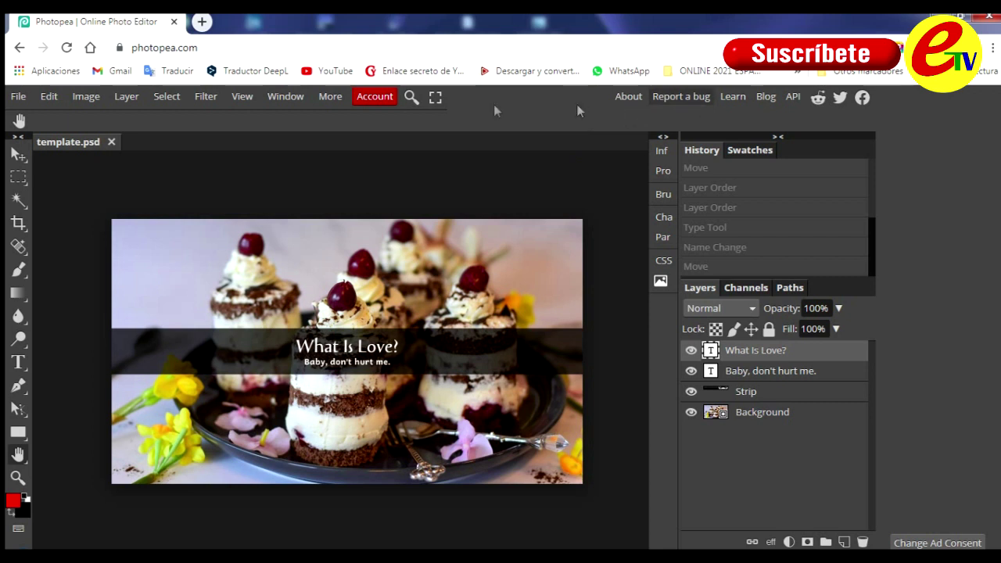
- Switch Photopea's interface language to Español via More > Language
click(327, 100)
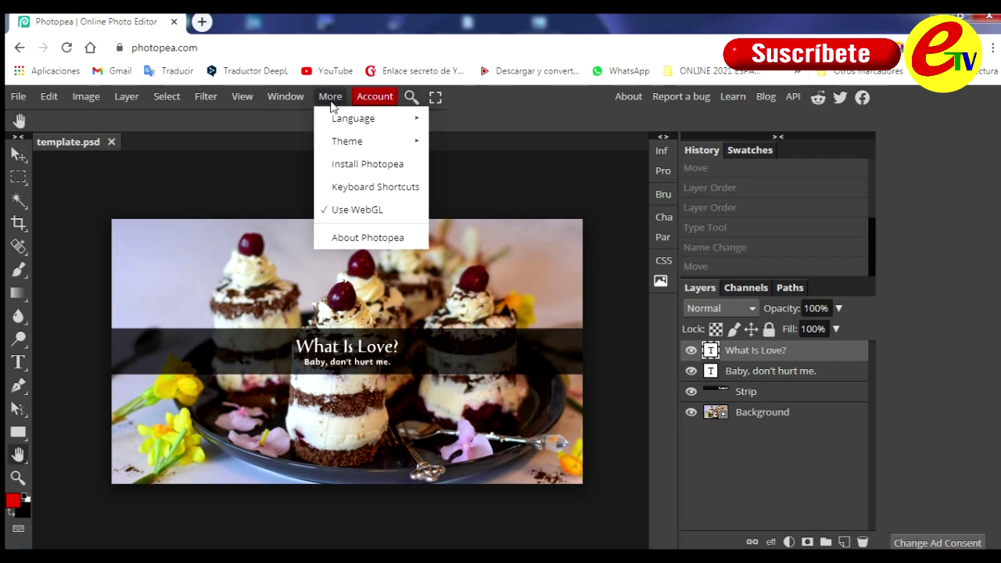
mouse_move(354, 118)
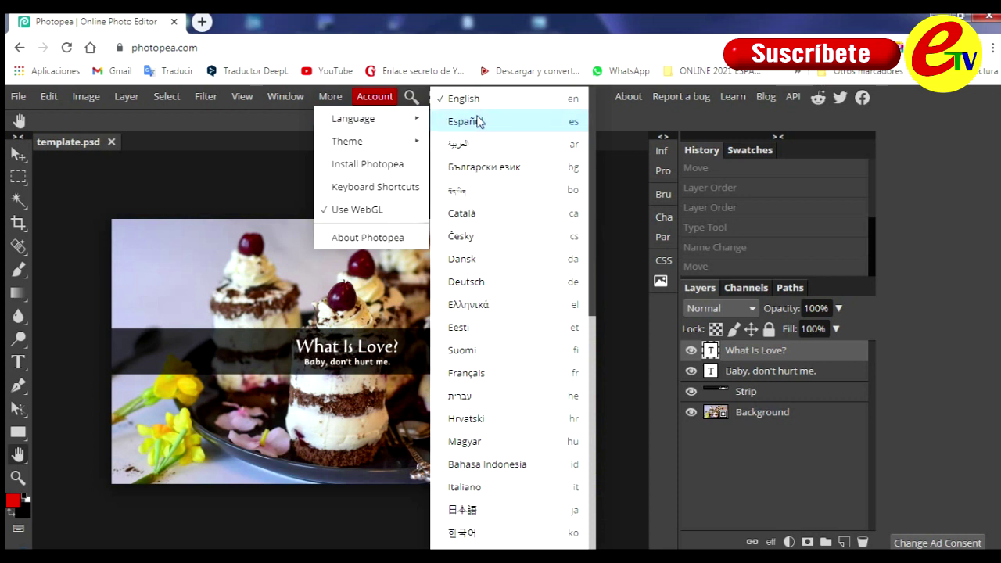
click(479, 123)
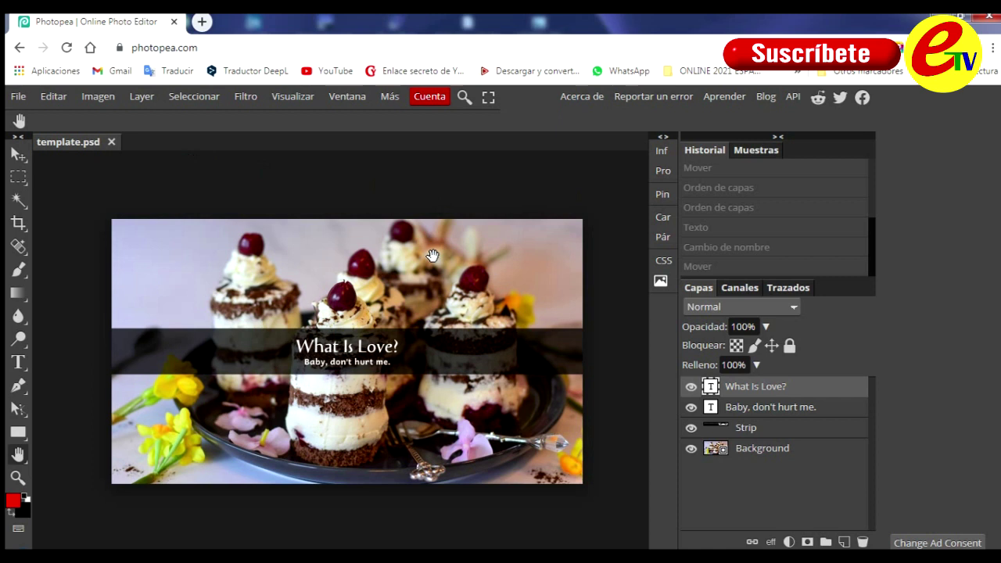
drag(250, 232, 252, 219)
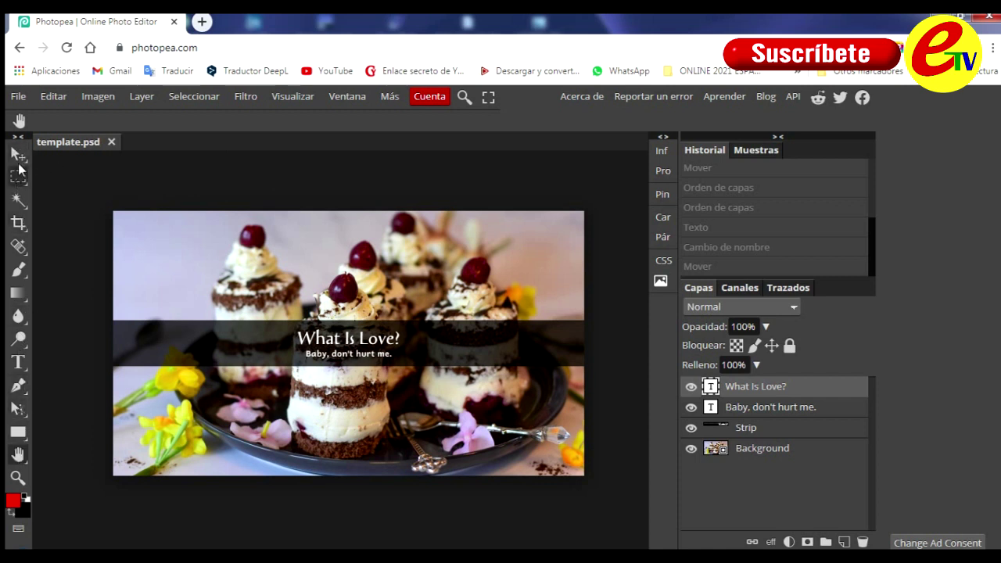
right_click(20, 162)
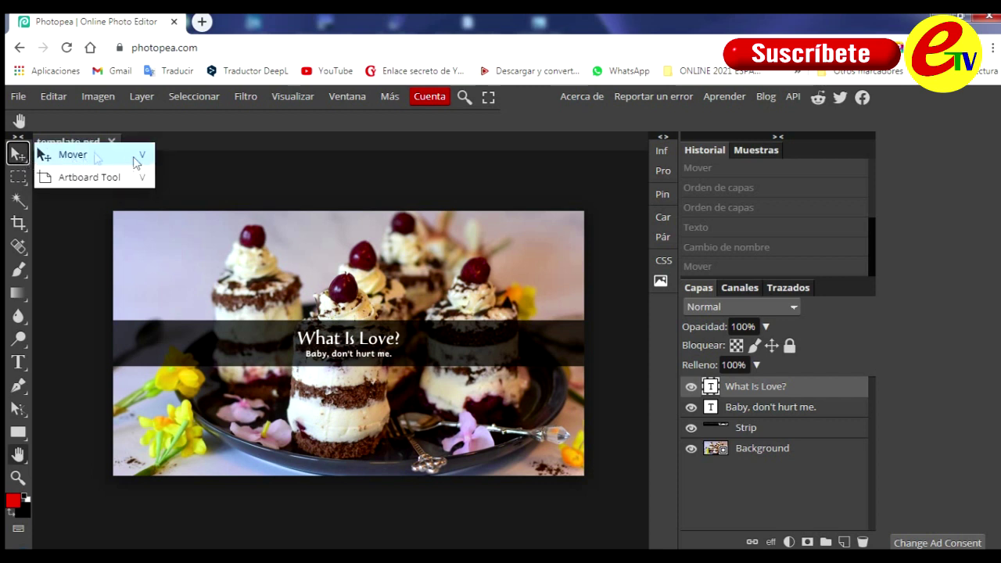
click(83, 323)
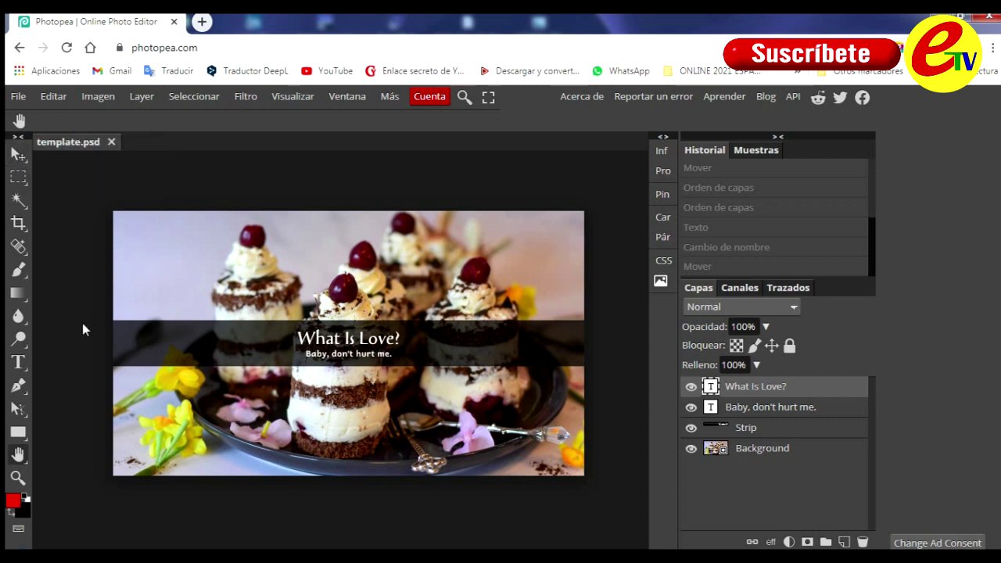
right_click(20, 456)
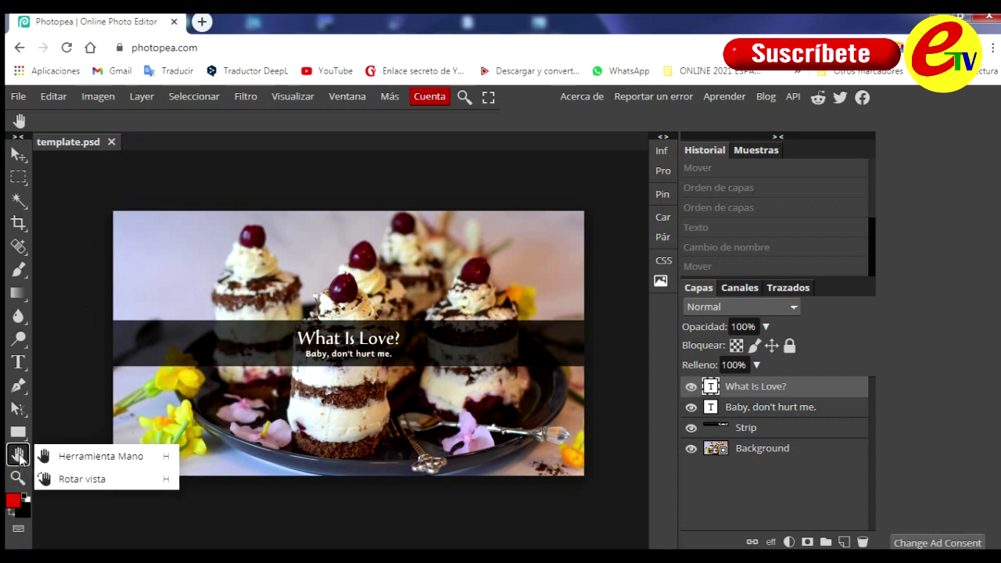
click(100, 459)
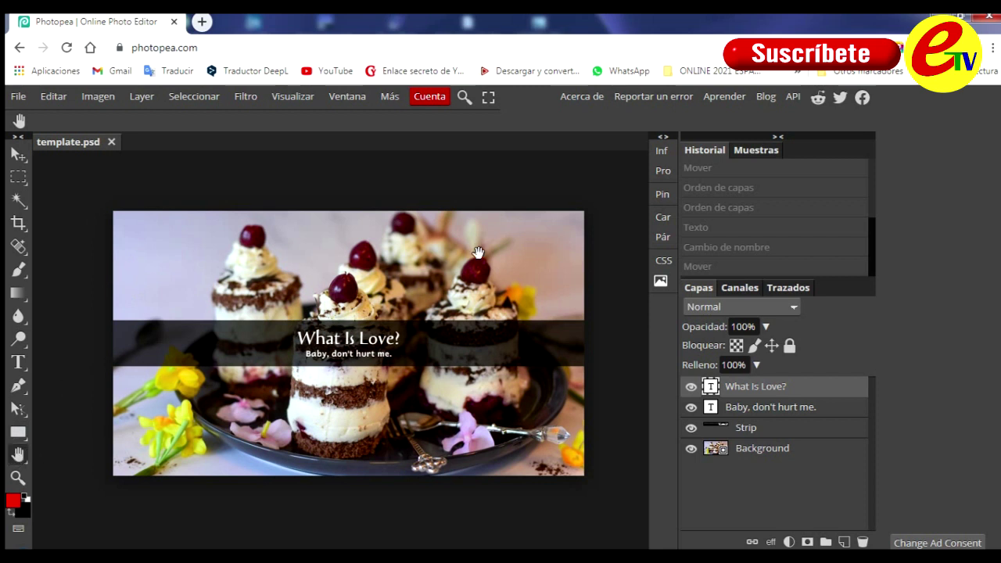
mouse_move(423, 238)
mouse_down()
mouse_move(343, 324)
mouse_move(329, 374)
mouse_move(253, 337)
mouse_up()
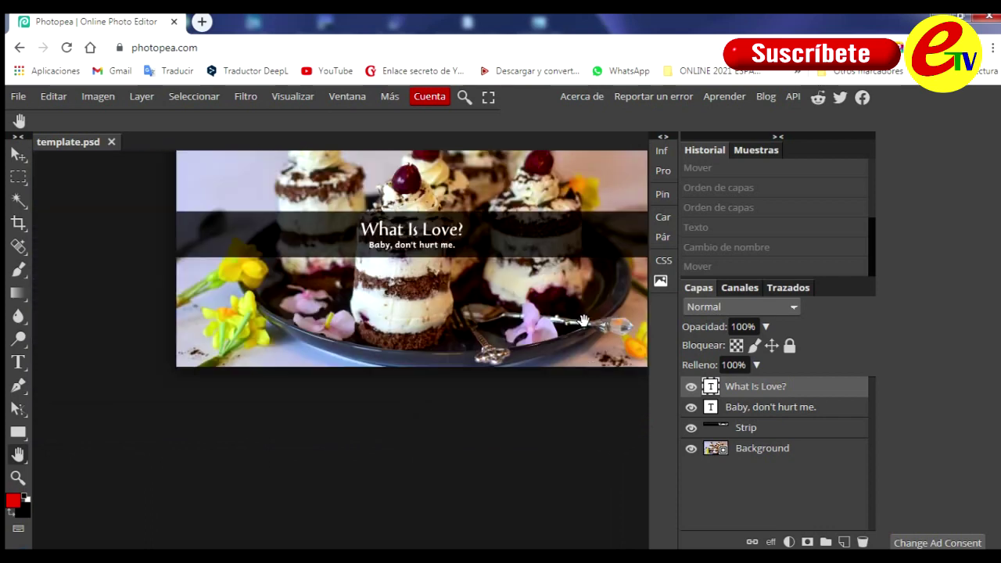
mouse_move(252, 336)
mouse_down()
mouse_move(281, 521)
mouse_move(432, 383)
mouse_up()
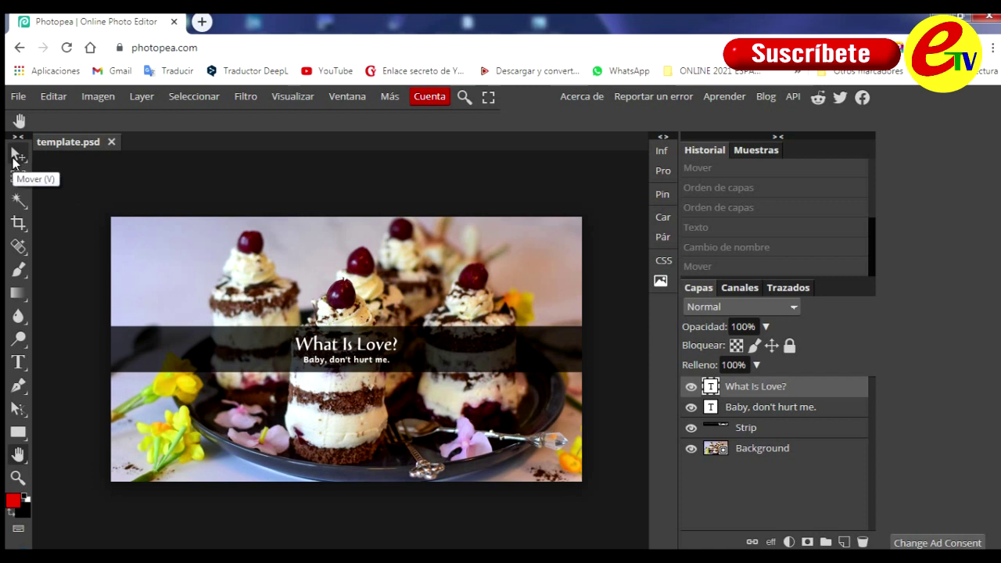
click(13, 162)
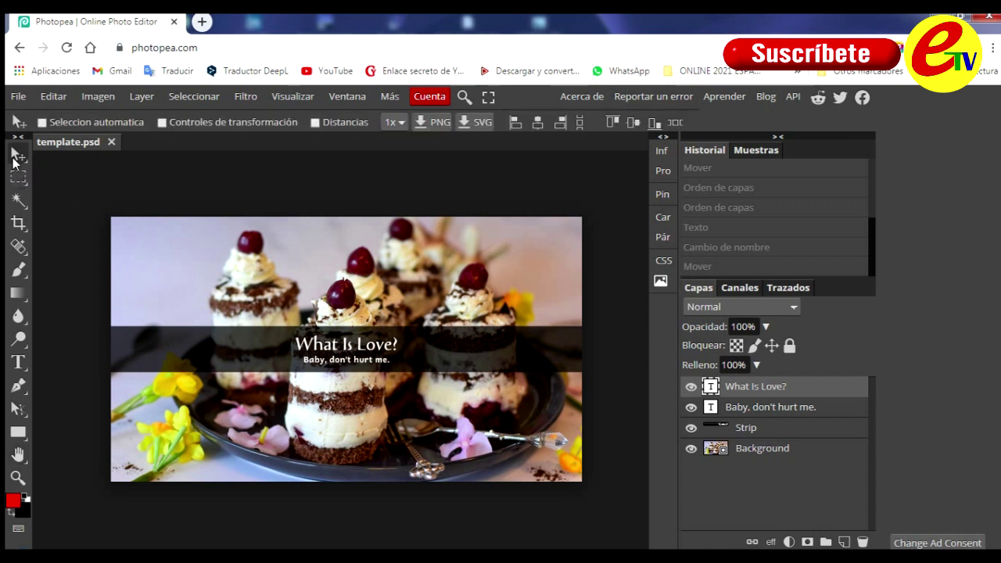
- Drag the What Is Love? title to the left end of the dark strip
drag(234, 331, 233, 329)
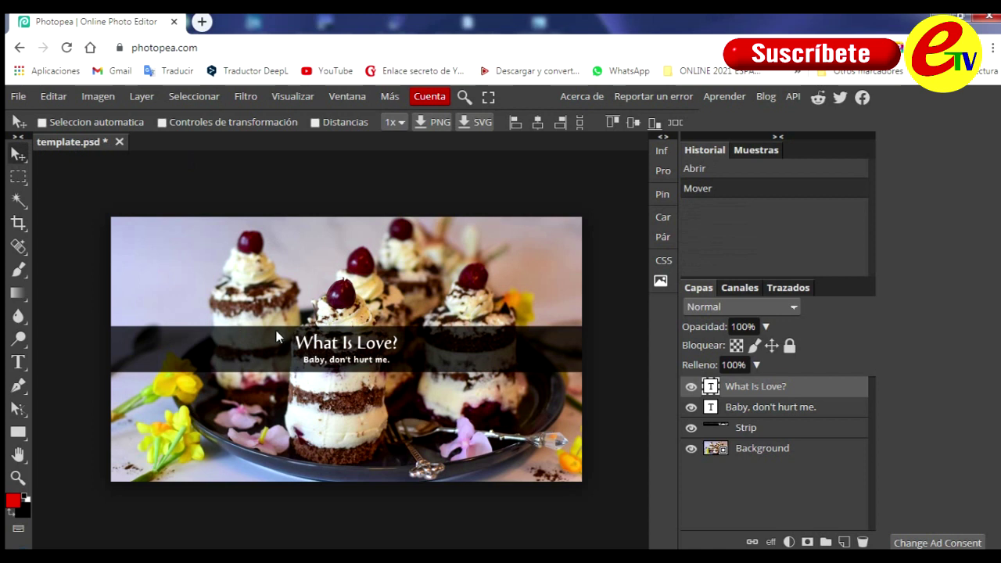
mouse_move(276, 336)
mouse_down()
mouse_move(278, 347)
mouse_move(277, 337)
mouse_up()
drag(335, 347, 291, 351)
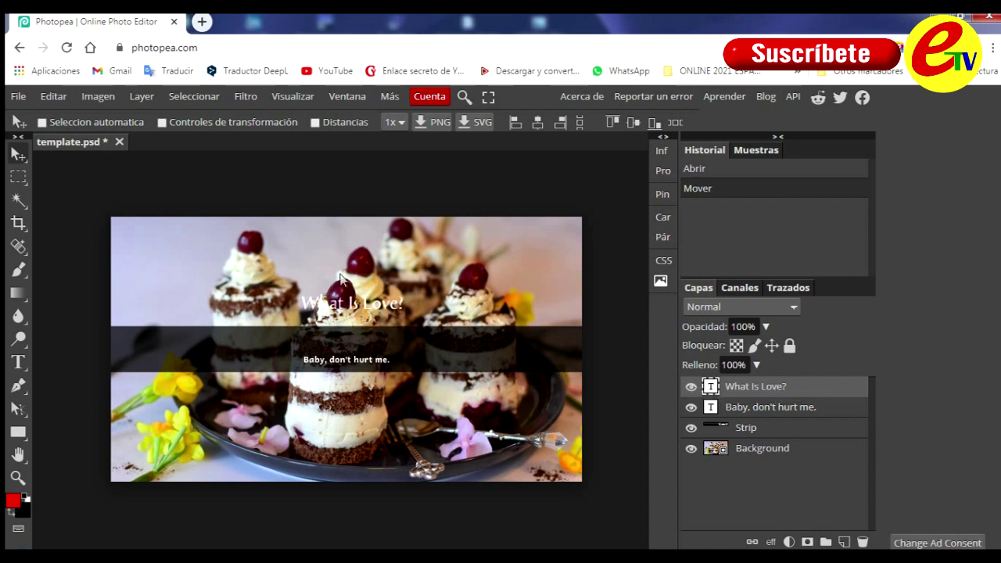
drag(291, 351, 228, 344)
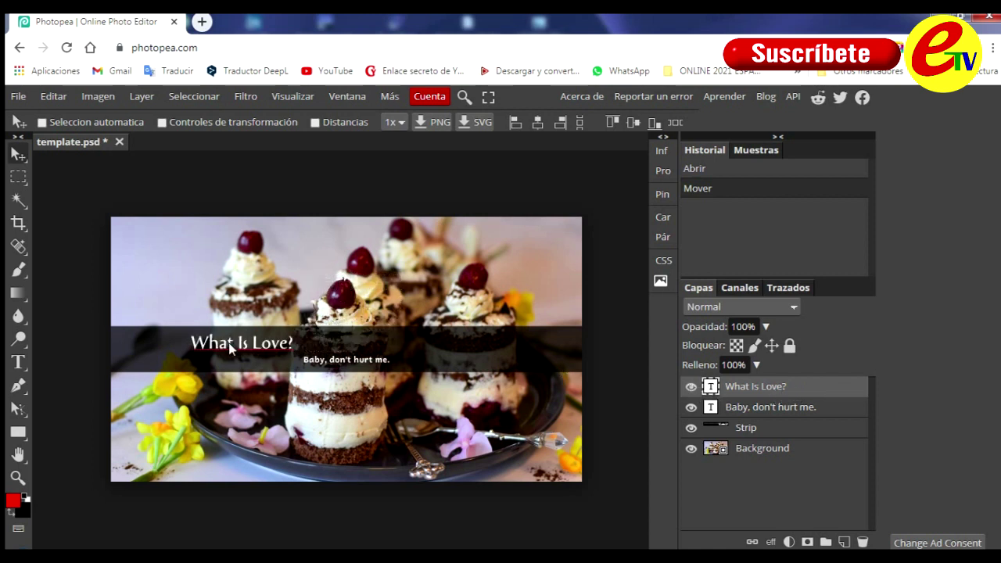
- Nudge the strip down, reposition the background photo to fill the canvas, and deselect
click(741, 435)
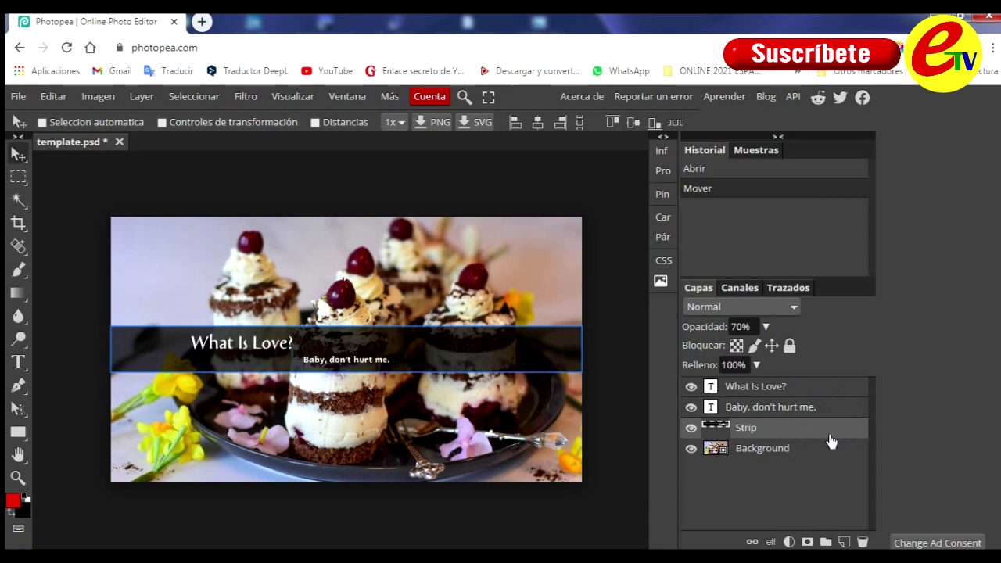
mouse_move(435, 329)
mouse_down()
mouse_move(435, 356)
mouse_move(436, 342)
mouse_up()
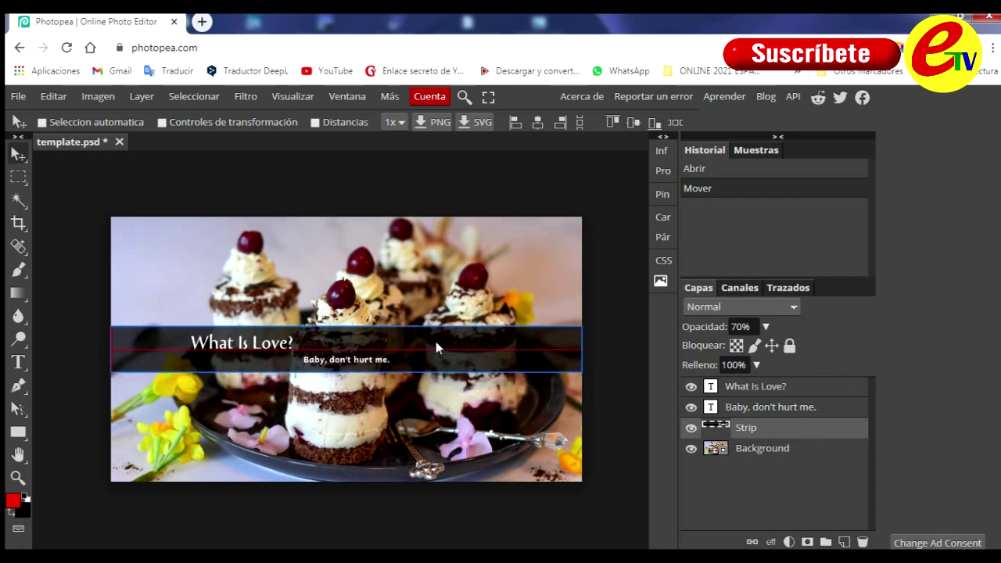
click(756, 458)
mouse_move(486, 401)
mouse_down()
mouse_move(491, 359)
mouse_move(481, 505)
mouse_up()
mouse_move(266, 485)
mouse_down()
mouse_move(470, 432)
mouse_move(497, 435)
mouse_up()
drag(492, 434, 485, 432)
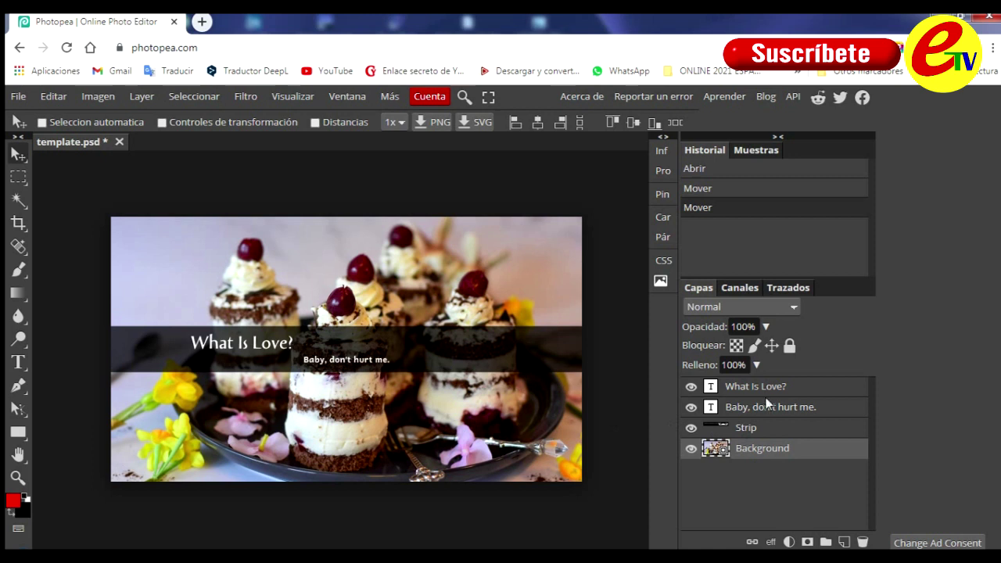
click(796, 389)
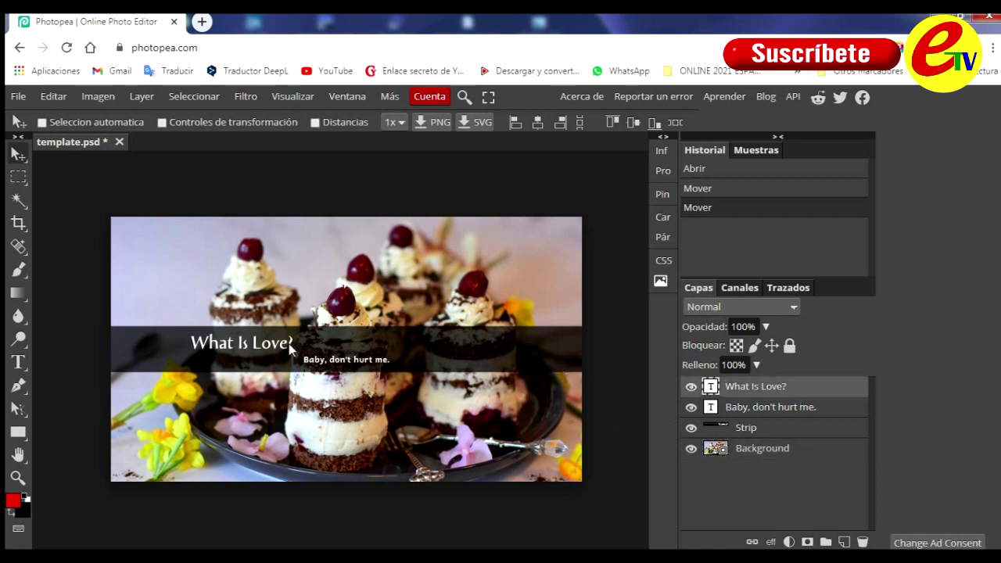
key(ctrl+d)
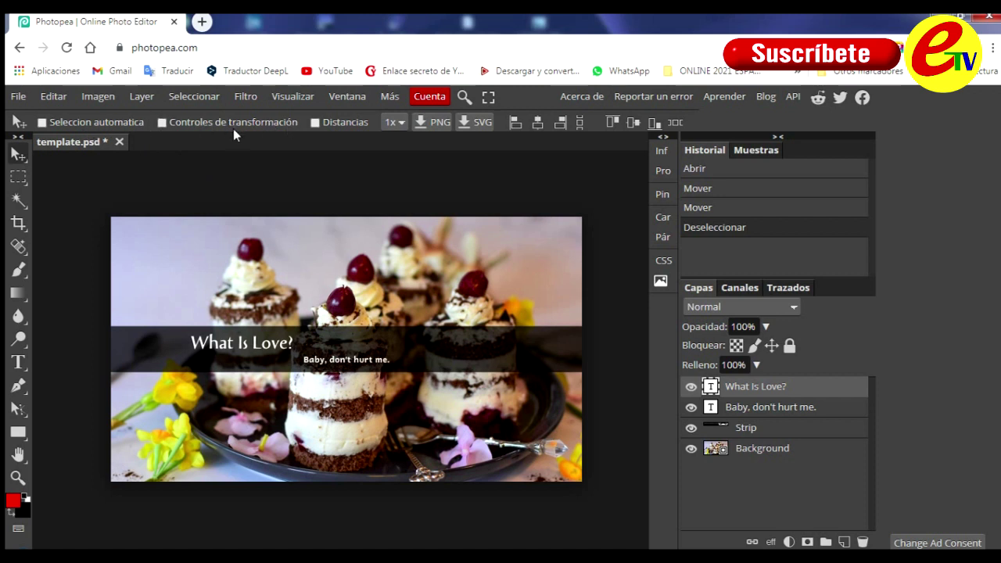
- Enlarge the What Is Love? title with transform handles and place it at the photo's upper left
click(162, 122)
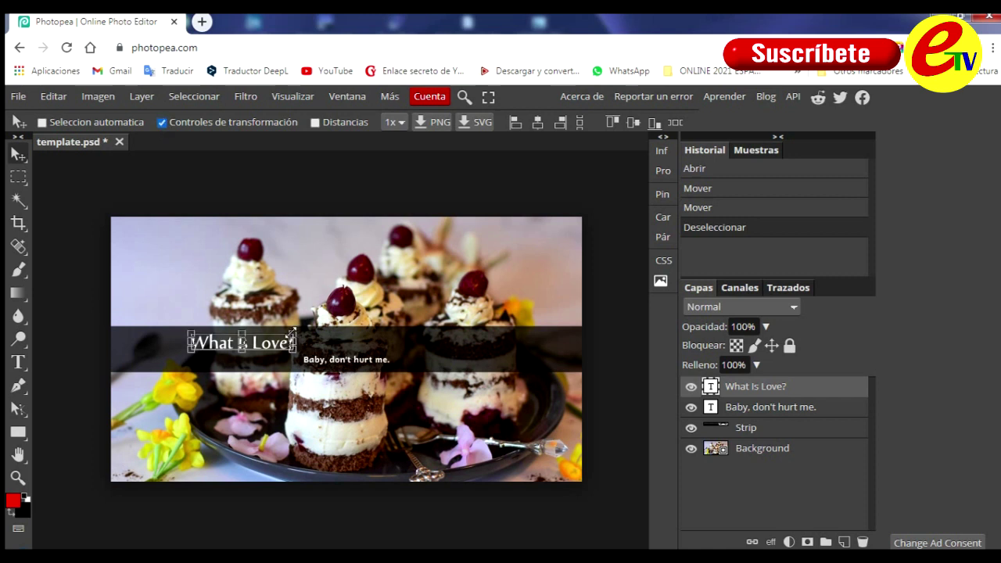
drag(291, 333, 522, 261)
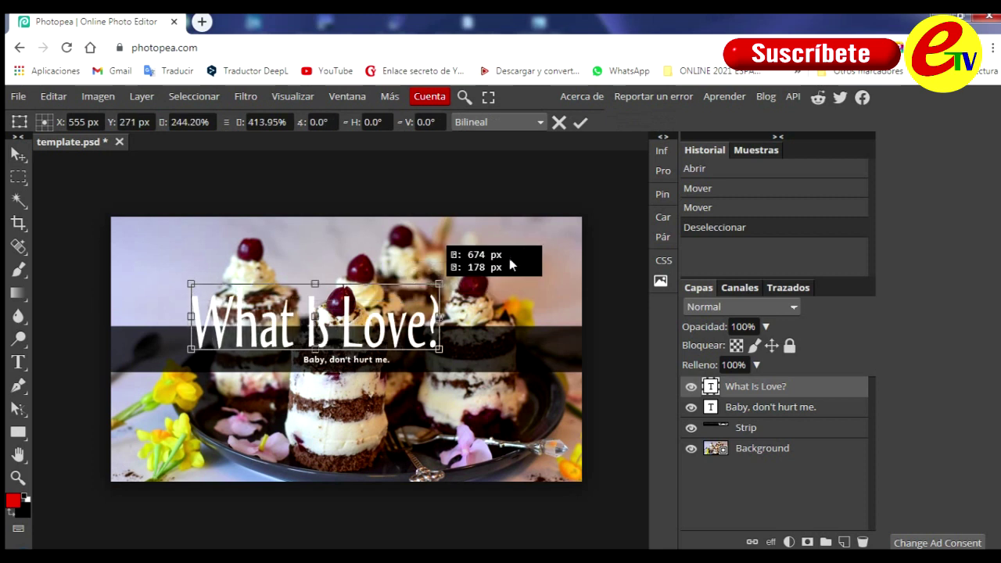
mouse_move(522, 261)
mouse_down()
mouse_move(429, 292)
mouse_move(468, 277)
mouse_up()
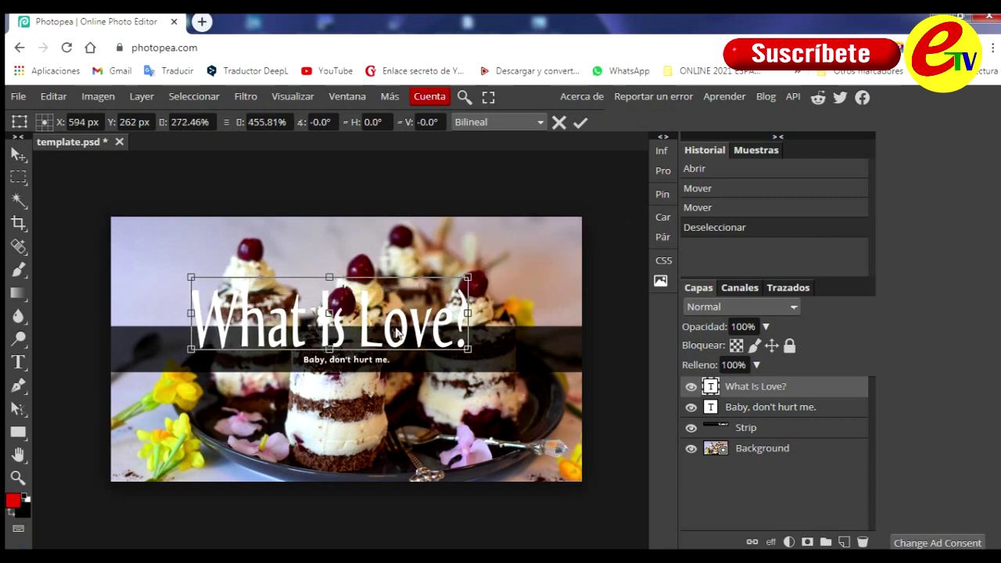
drag(402, 332, 354, 287)
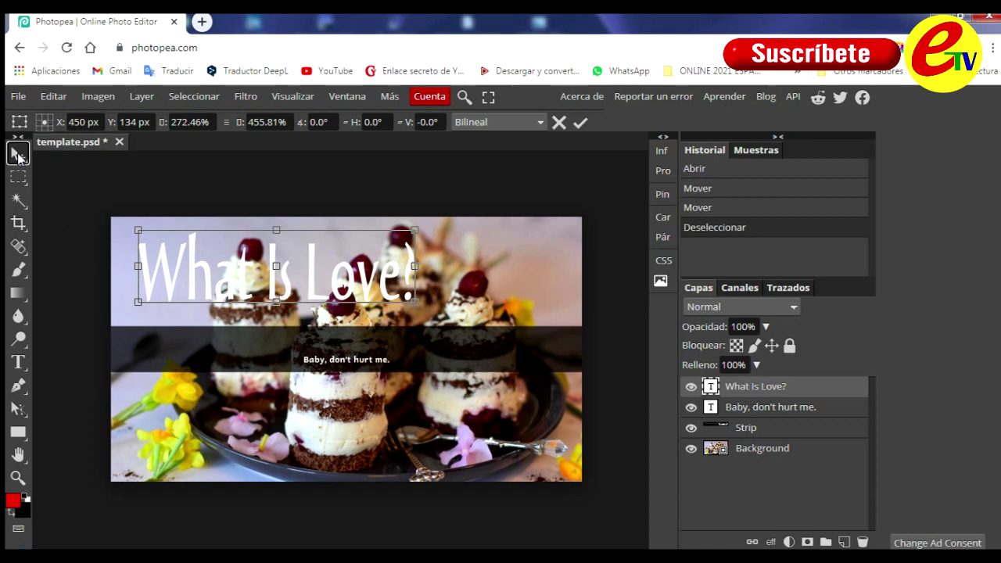
click(18, 154)
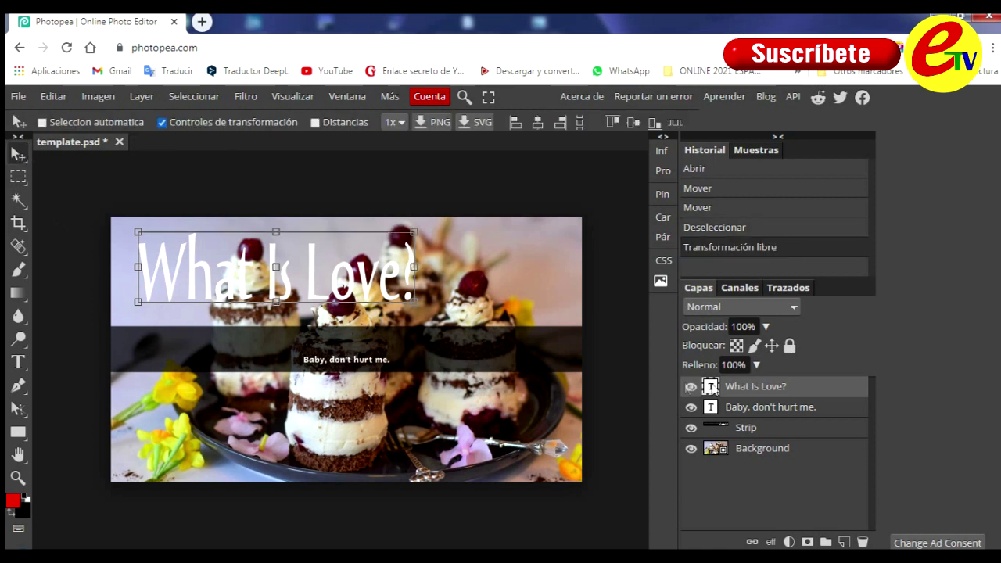
- Scale up the 'Baby, don't hurt me.' subtitle and drag it to the strip's left end
click(769, 414)
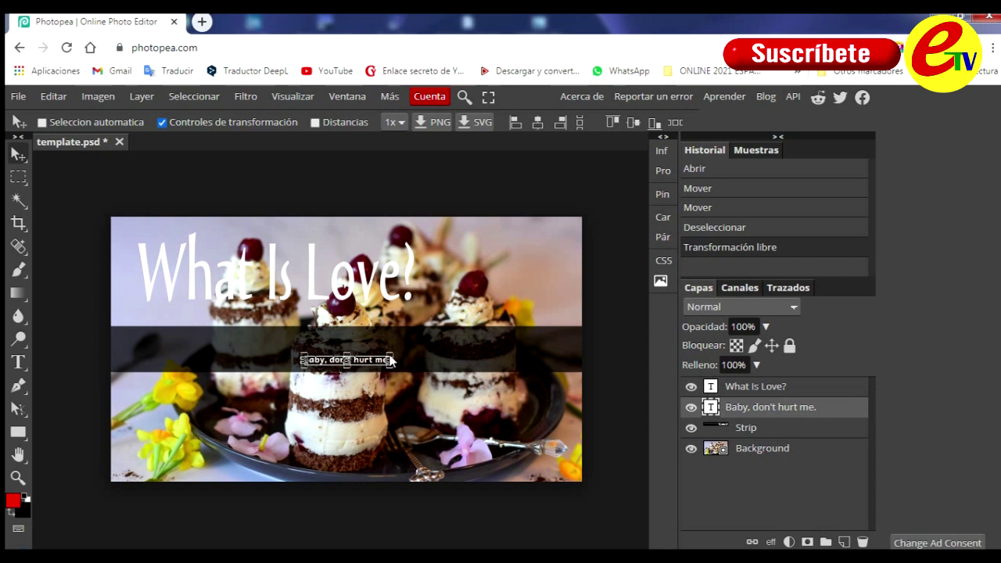
drag(391, 357, 494, 337)
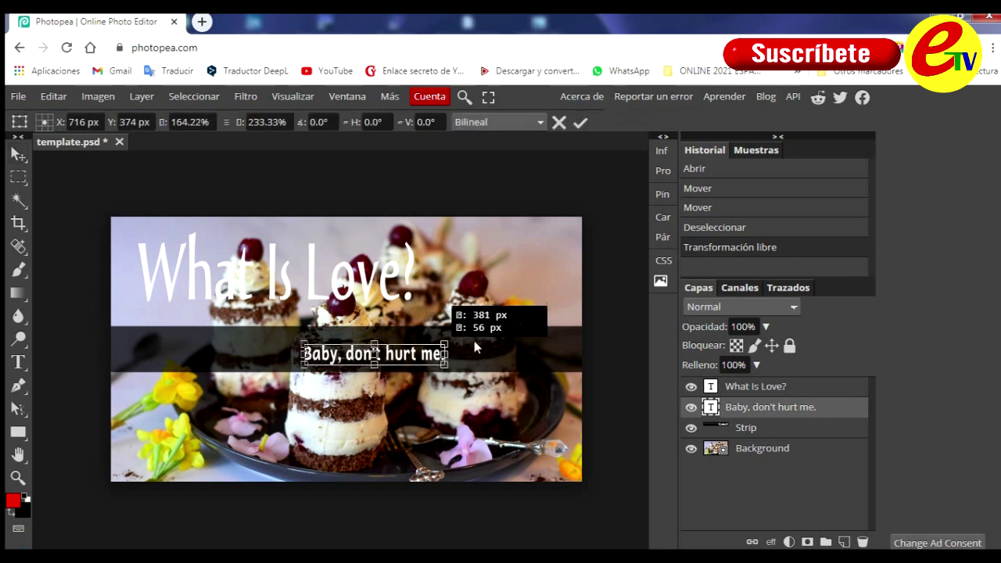
drag(494, 333, 526, 322)
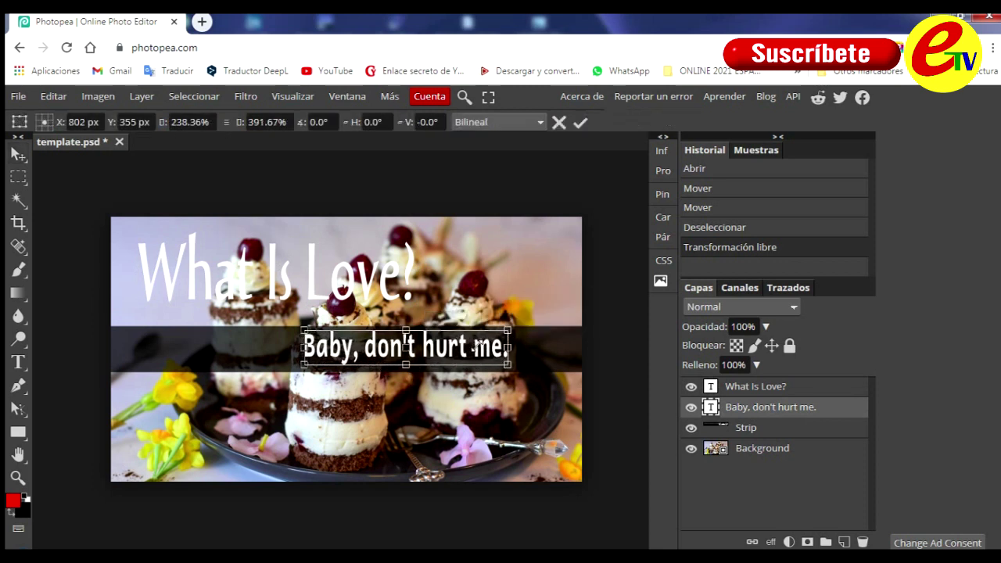
drag(433, 358, 264, 362)
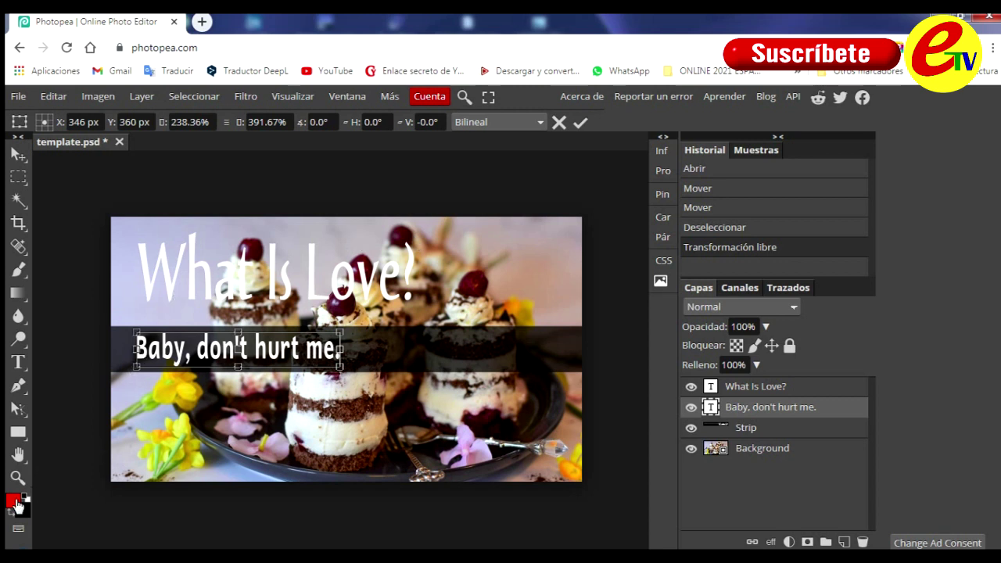
- Choose a darker, duller red as the foreground colour in the Elegir color dialog
click(13, 502)
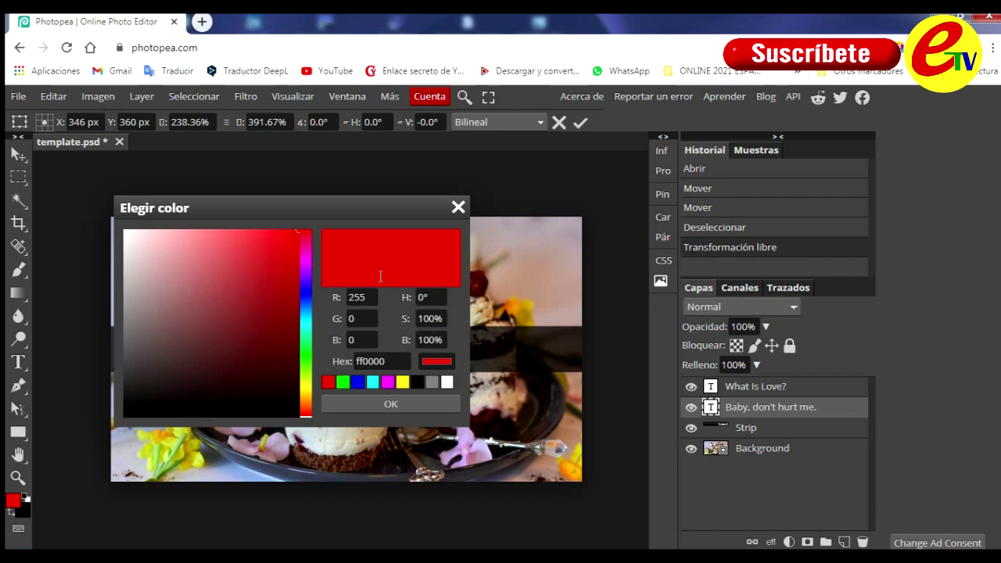
drag(293, 244, 270, 278)
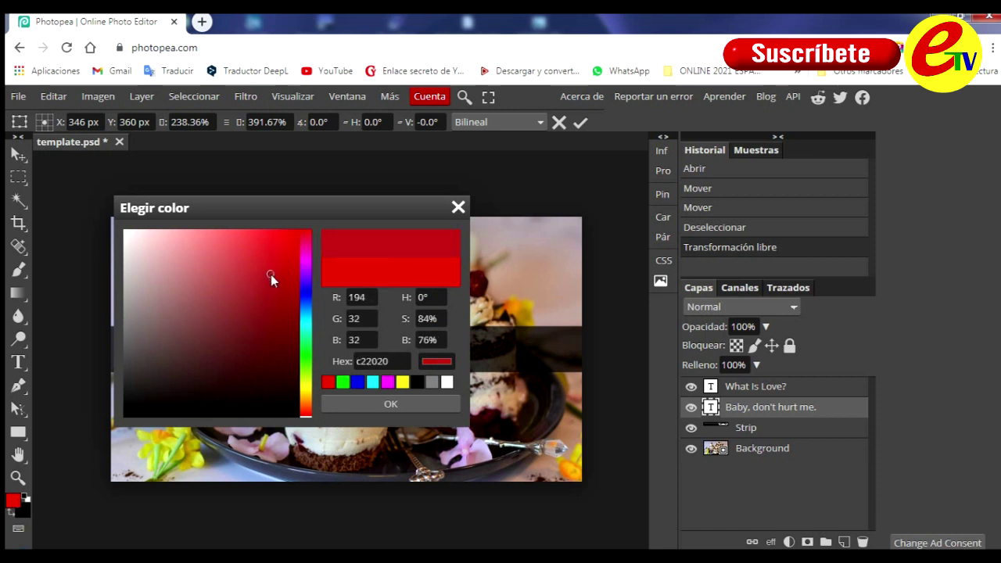
drag(268, 274, 264, 284)
click(390, 403)
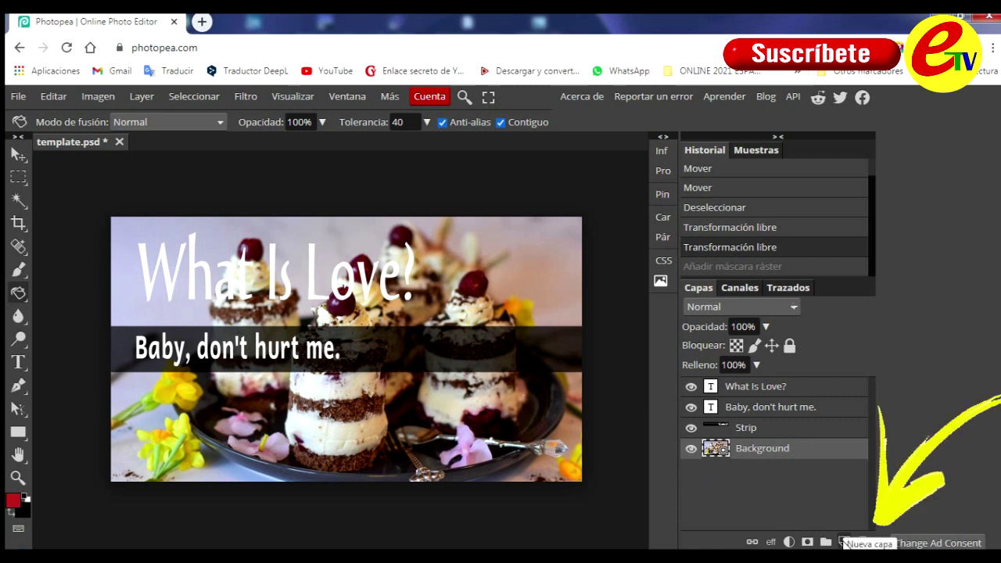
- Add Layer 1 above the Background, try a red Paint Bucket fill on it, and undo the fill
click(844, 541)
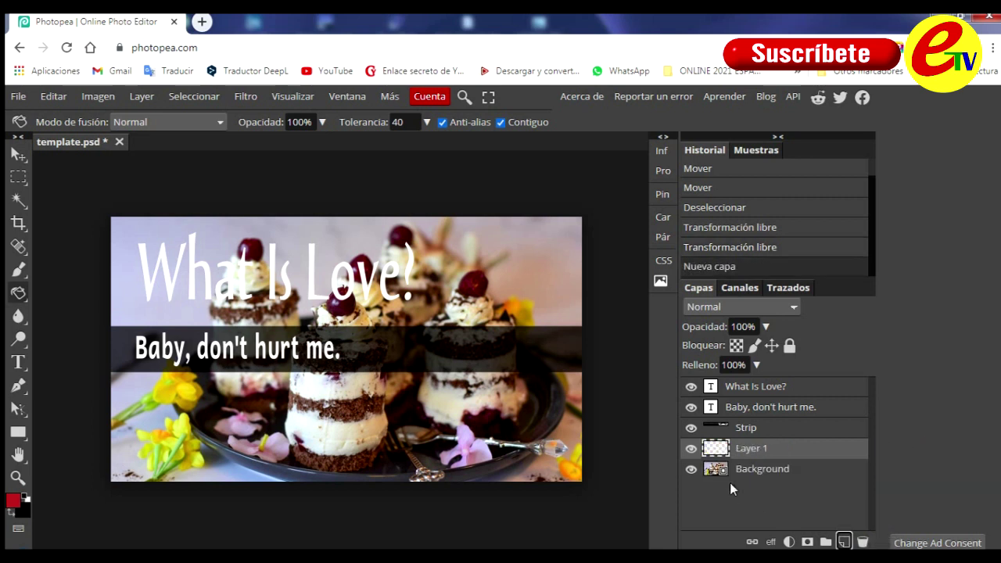
mouse_move(748, 448)
mouse_down()
mouse_move(753, 398)
mouse_move(746, 465)
mouse_move(729, 474)
mouse_up()
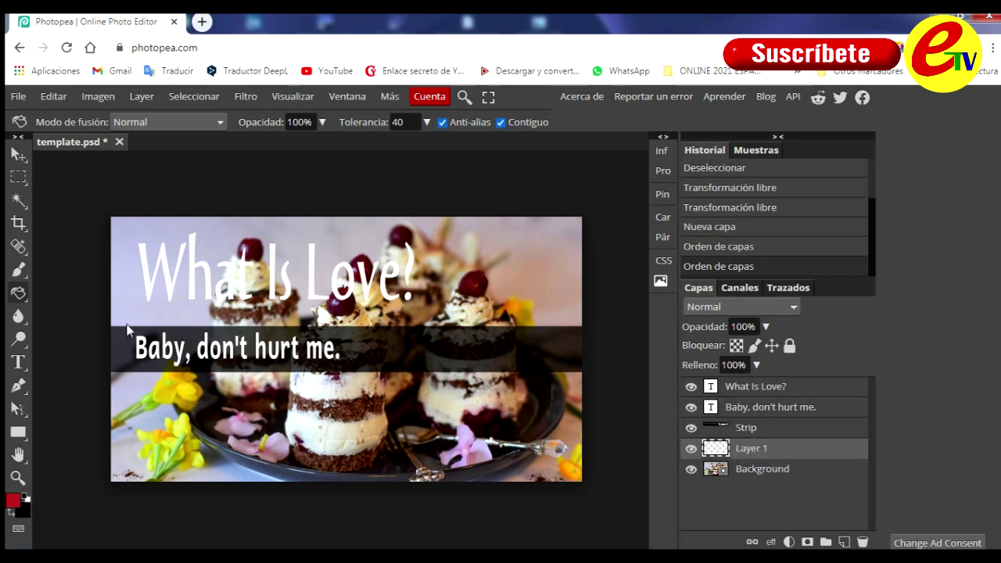
right_click(19, 293)
click(87, 315)
click(211, 277)
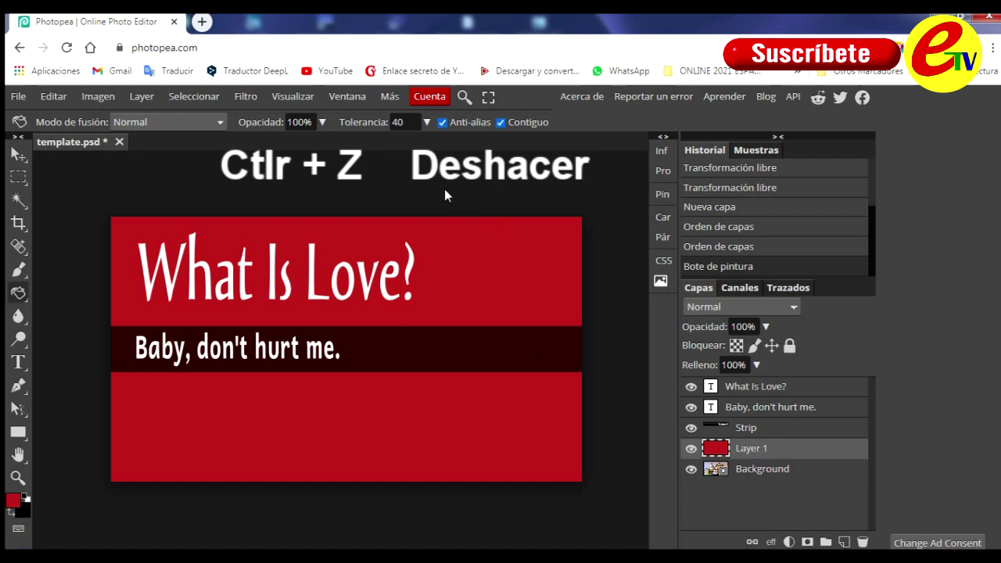
key(ctrl+z)
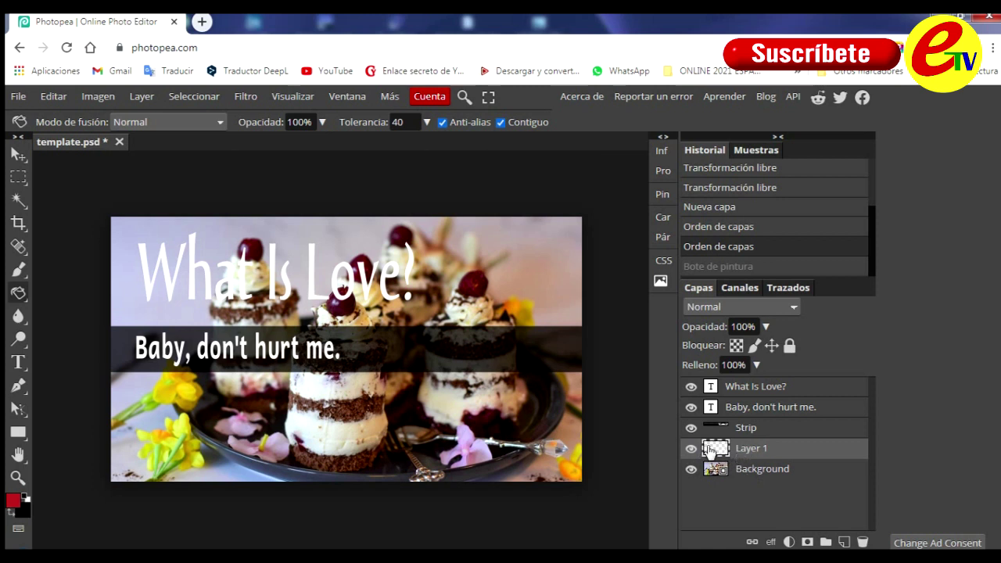
right_click(18, 292)
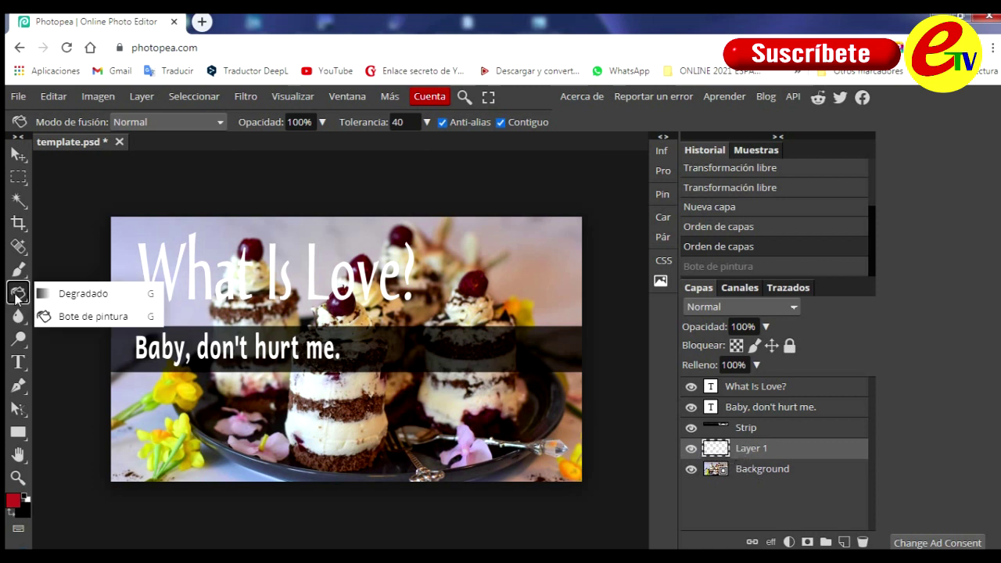
- Fill the empty Layer 1 with solid red and reorder it against the cake photo layer
click(63, 315)
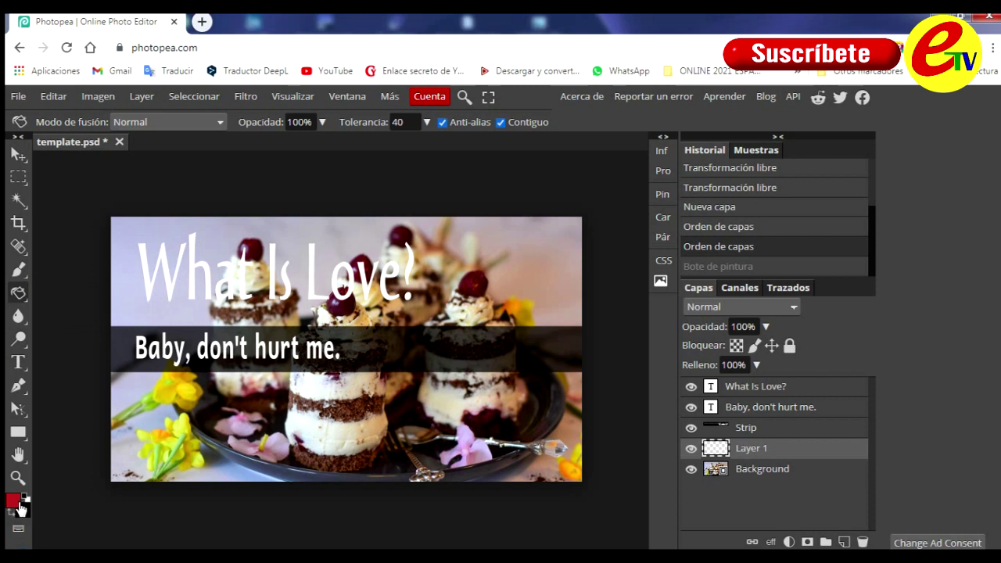
click(496, 252)
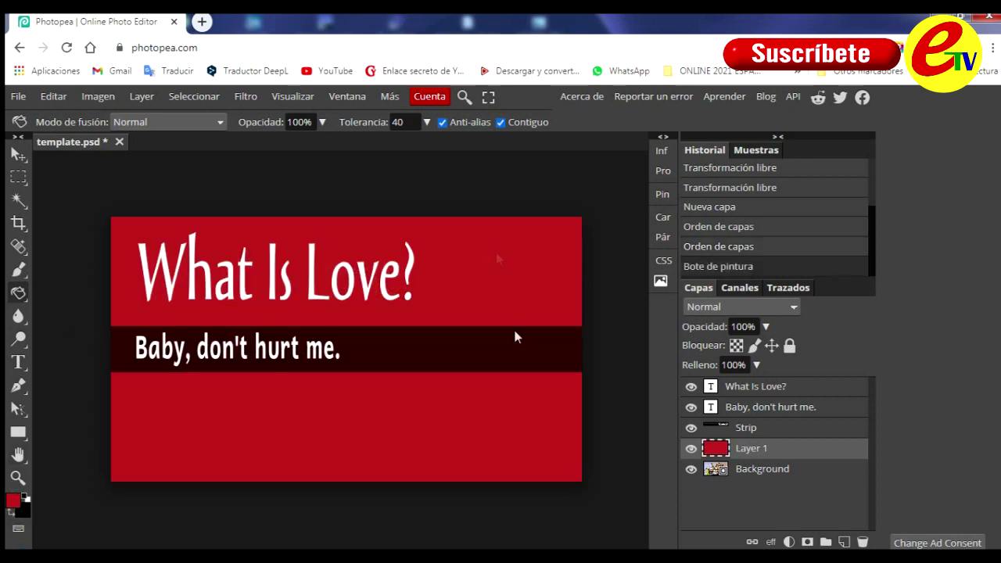
ctrl+click(715, 451)
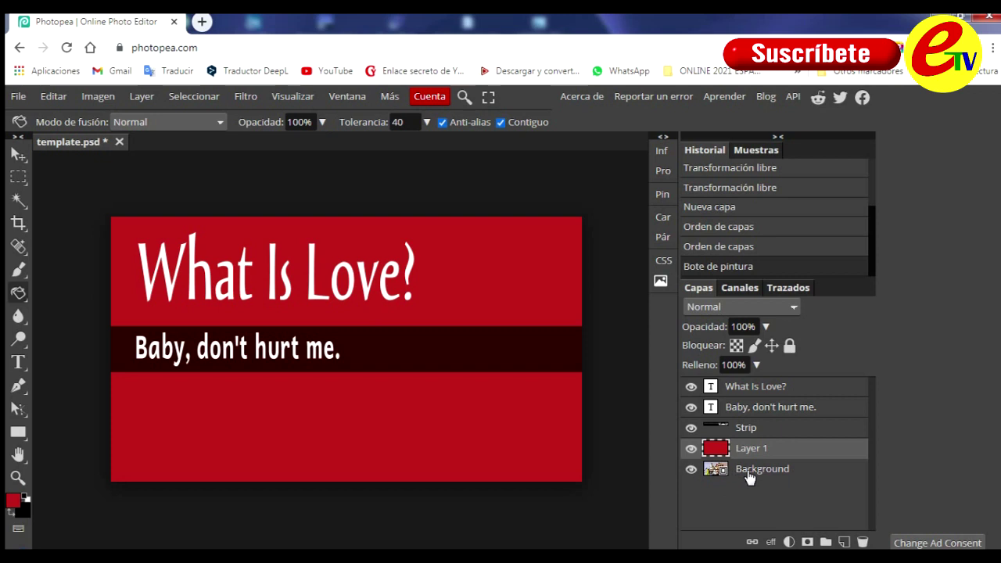
mouse_move(749, 473)
mouse_down()
mouse_move(747, 450)
mouse_move(756, 453)
mouse_up()
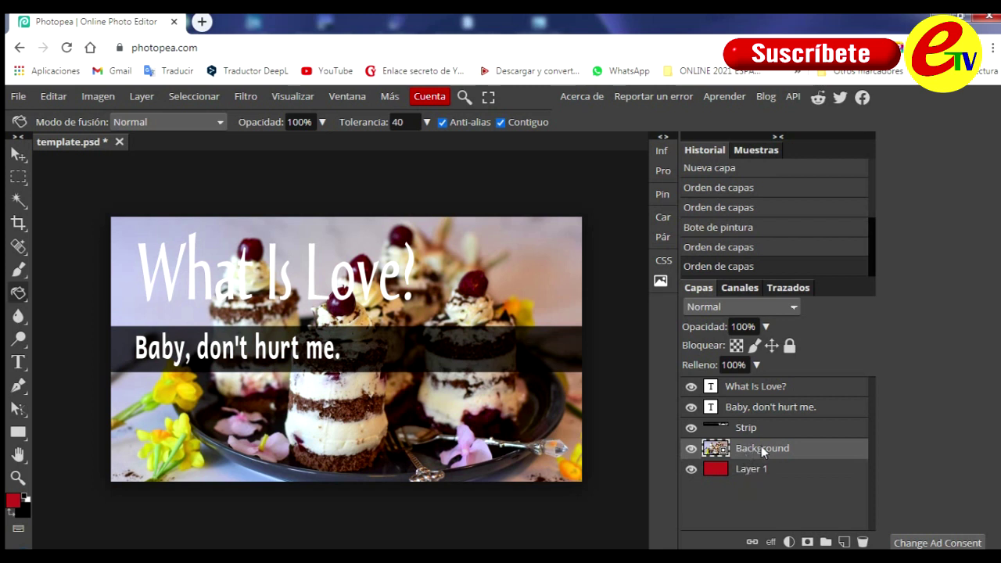
drag(763, 451, 761, 487)
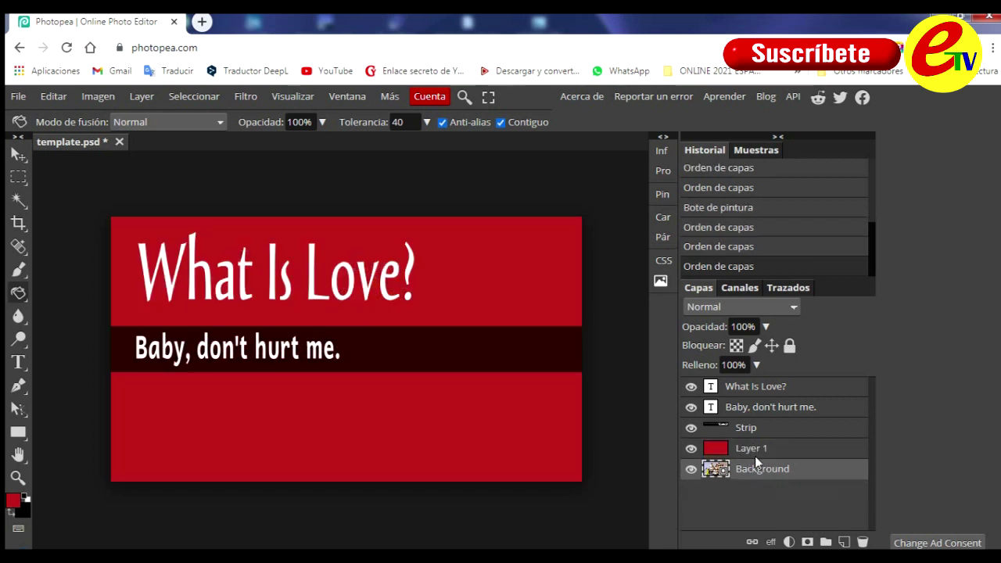
- Toggle the red layer's visibility to compare with the cake photo, then repaint the canvas red
click(691, 449)
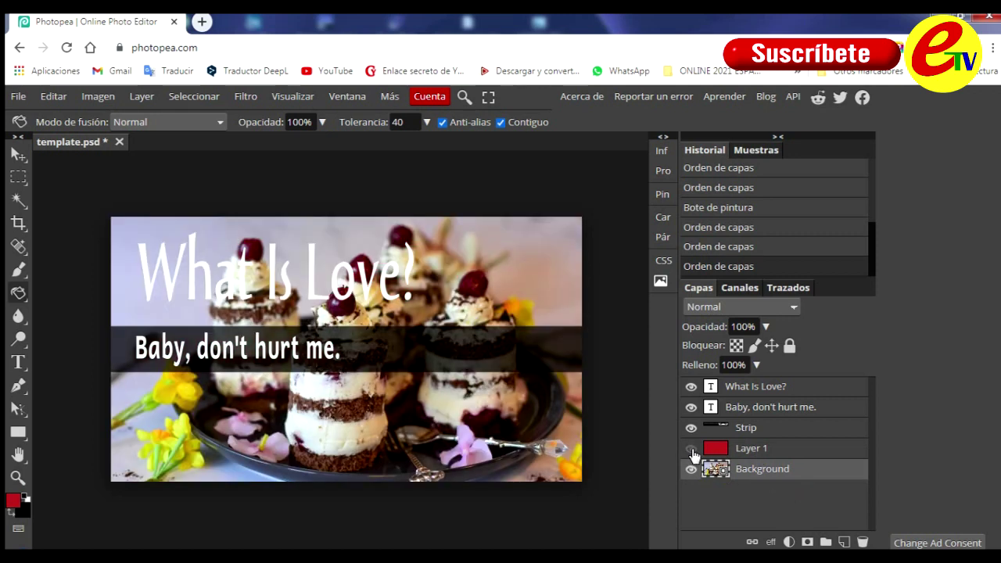
click(691, 450)
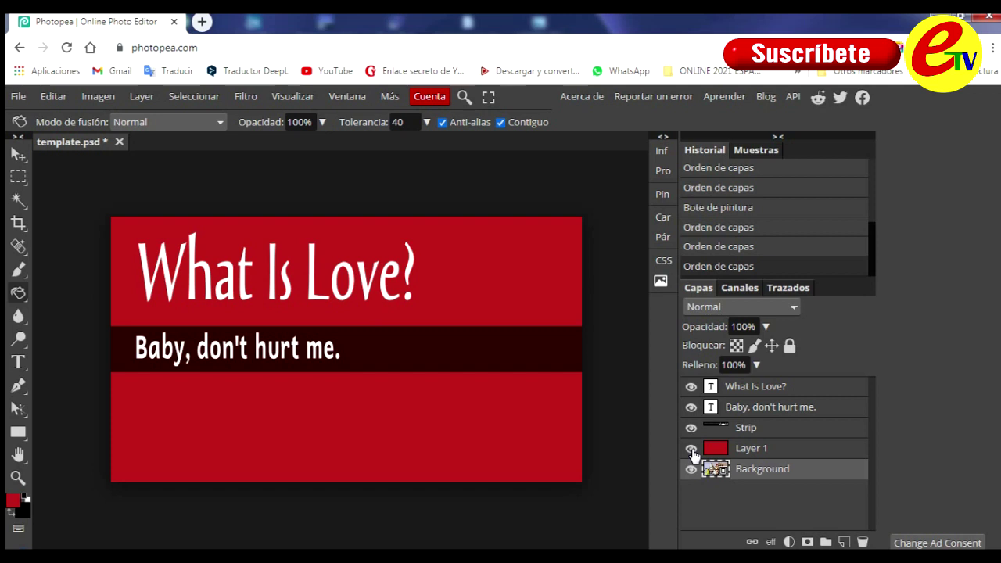
click(691, 450)
click(691, 450)
click(691, 449)
click(331, 351)
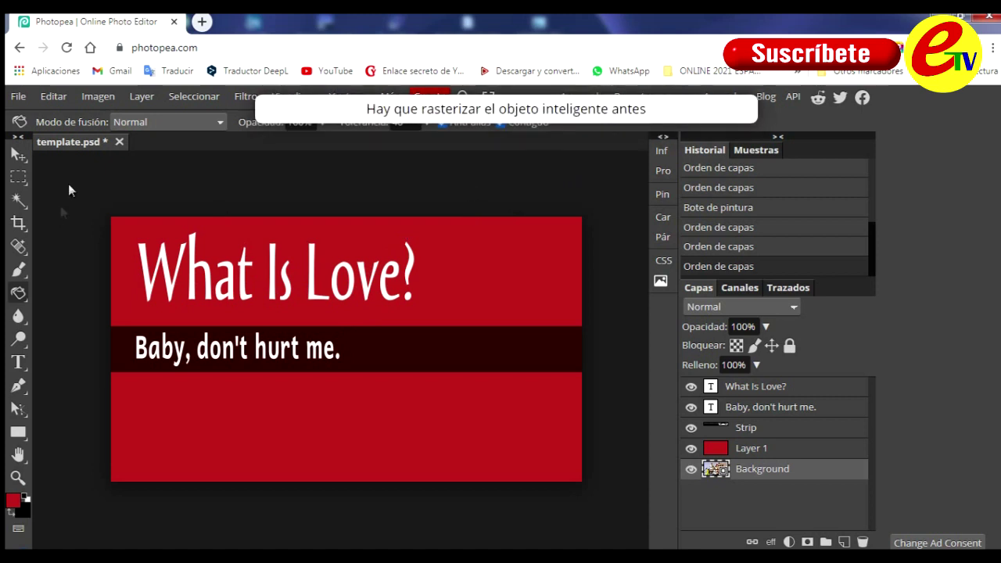
- Add white 'TEXTO NUEVO' text in the lower red area, layered above the red layer
click(19, 362)
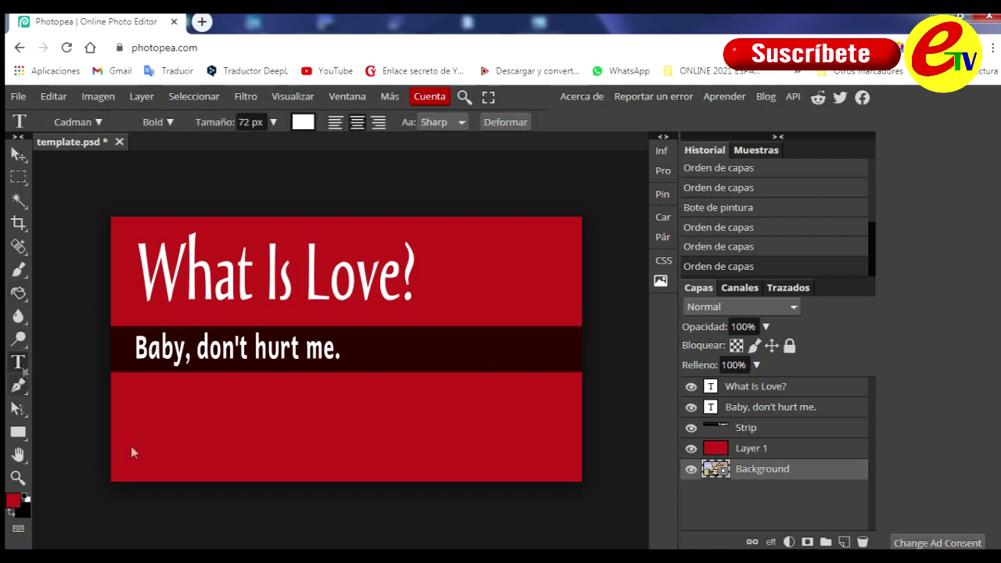
click(231, 429)
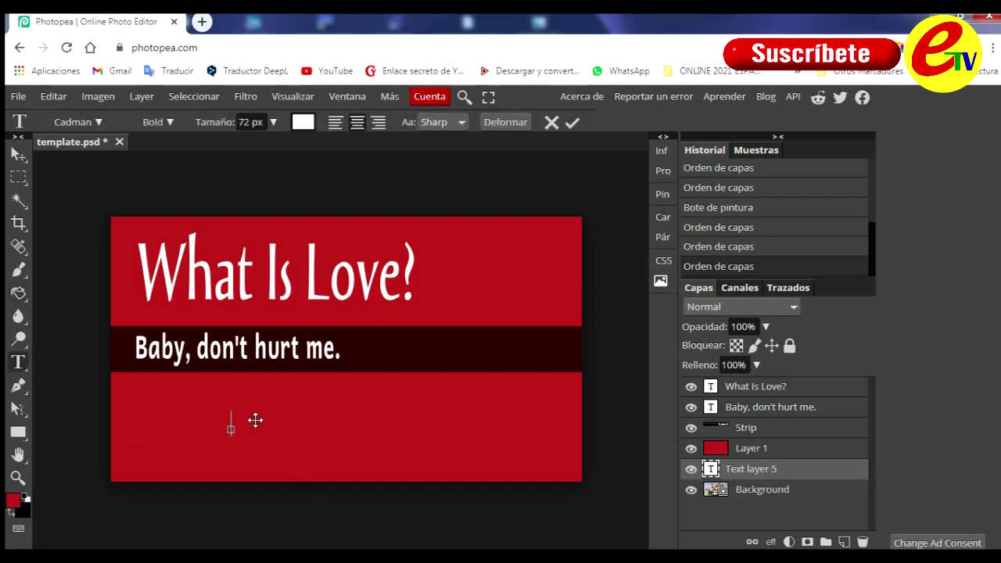
text(No mores)
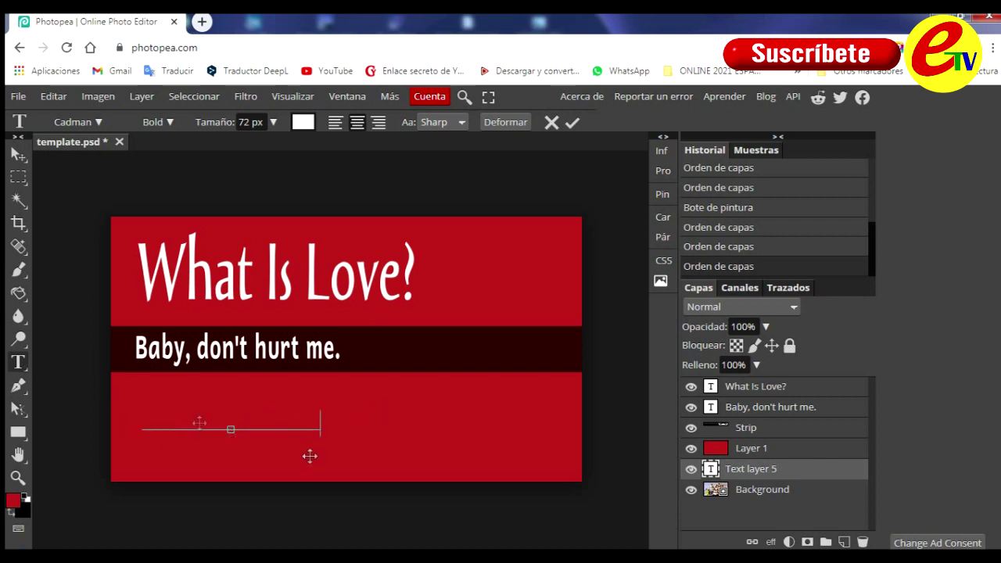
drag(314, 420, 123, 417)
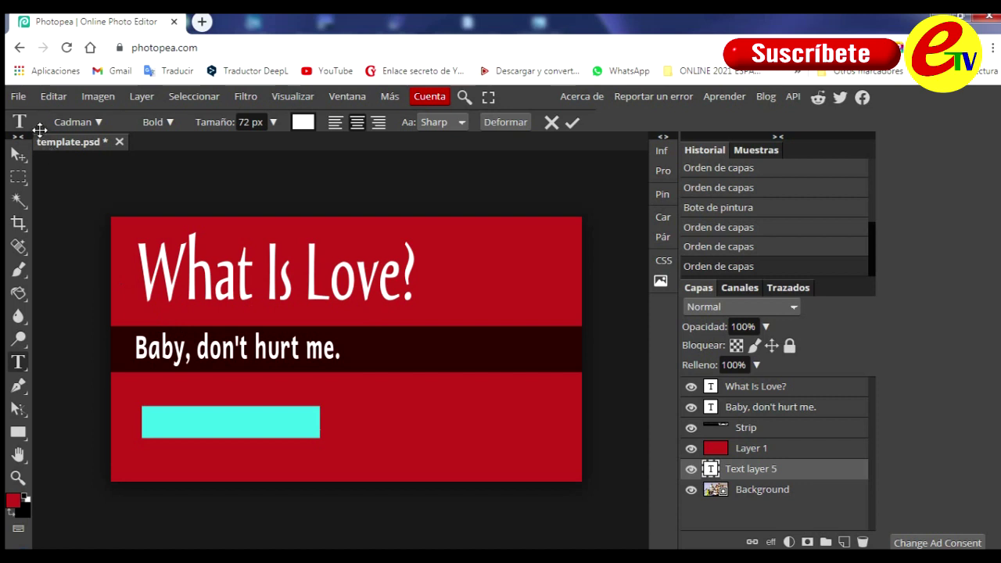
click(302, 123)
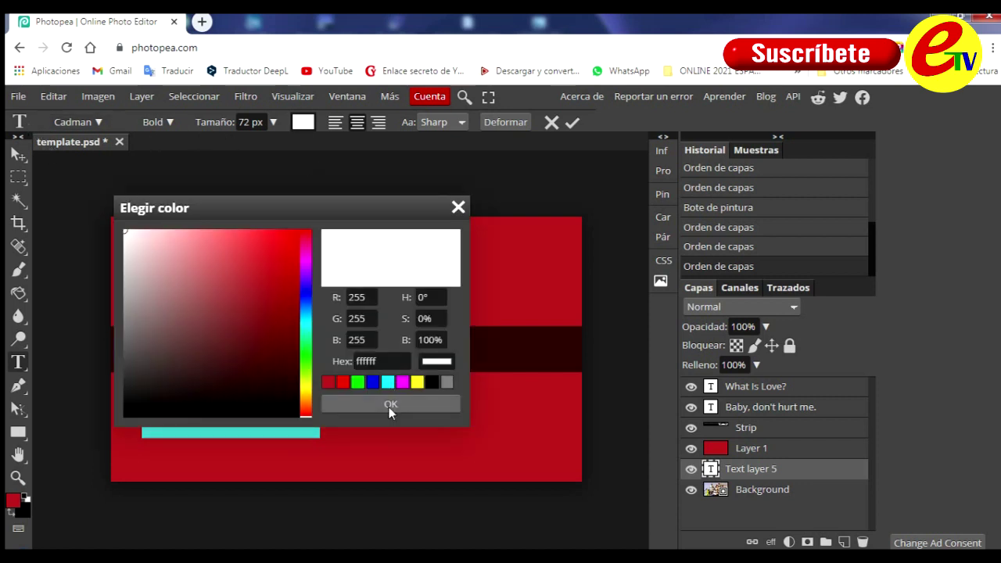
click(389, 405)
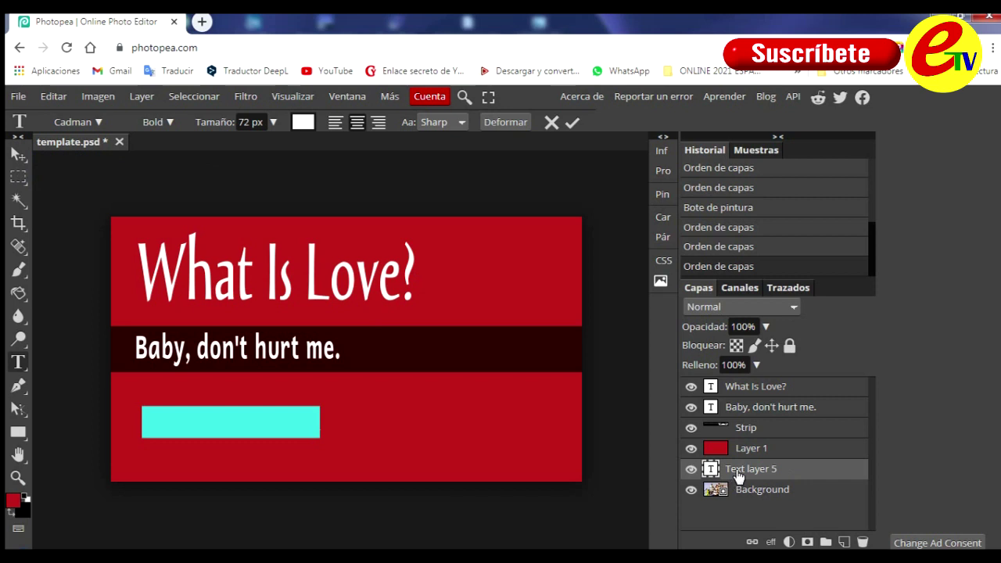
drag(745, 475, 742, 442)
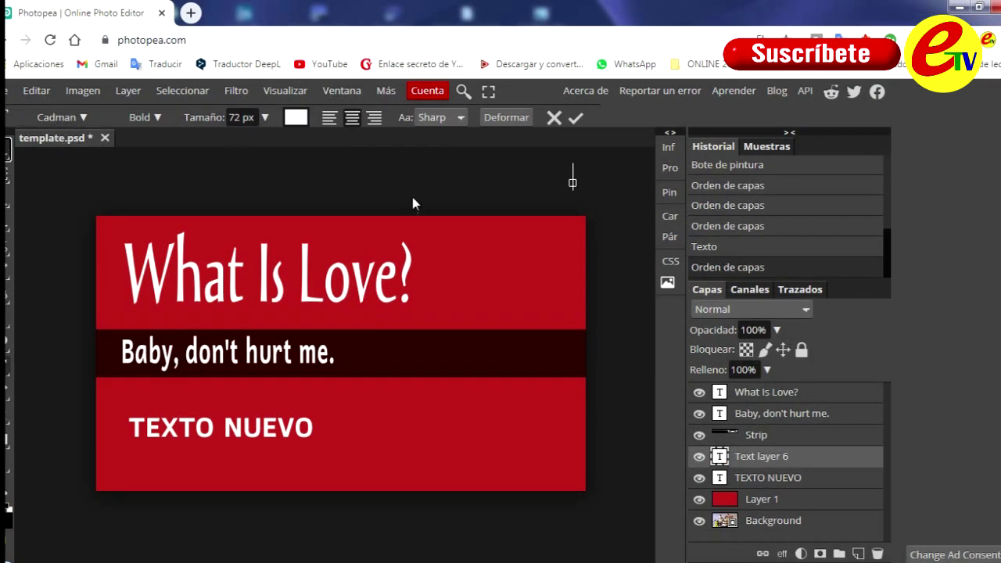
key(Escape)
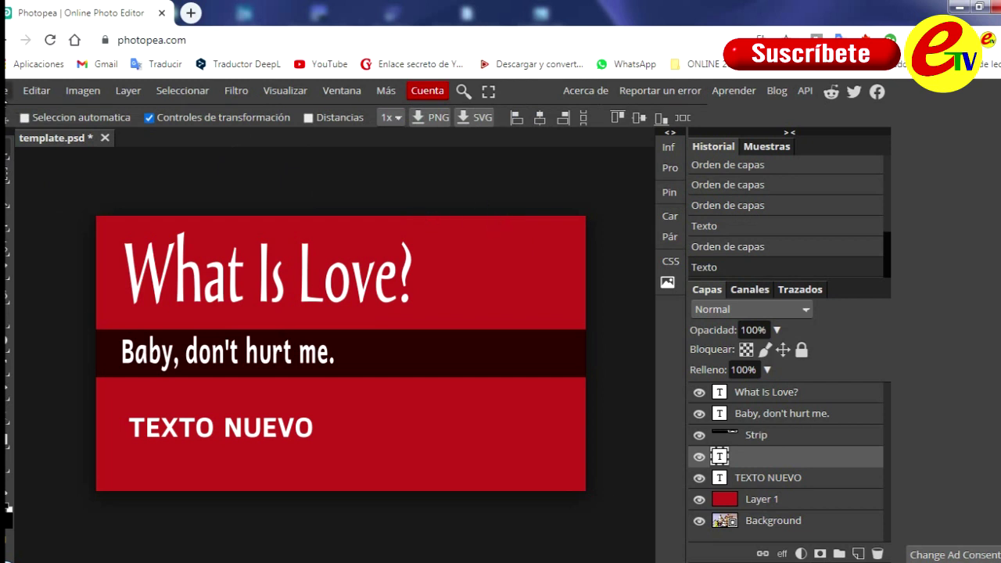
click(6, 91)
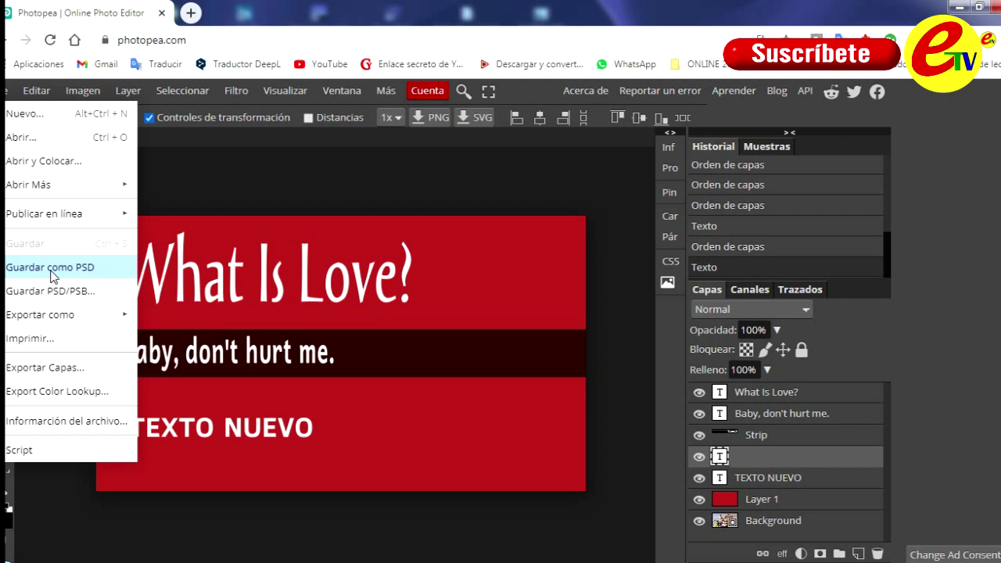
- Save the design as a PSD named 'ARCHIVO ROJO PSD' in the Escritorio folder
click(397, 227)
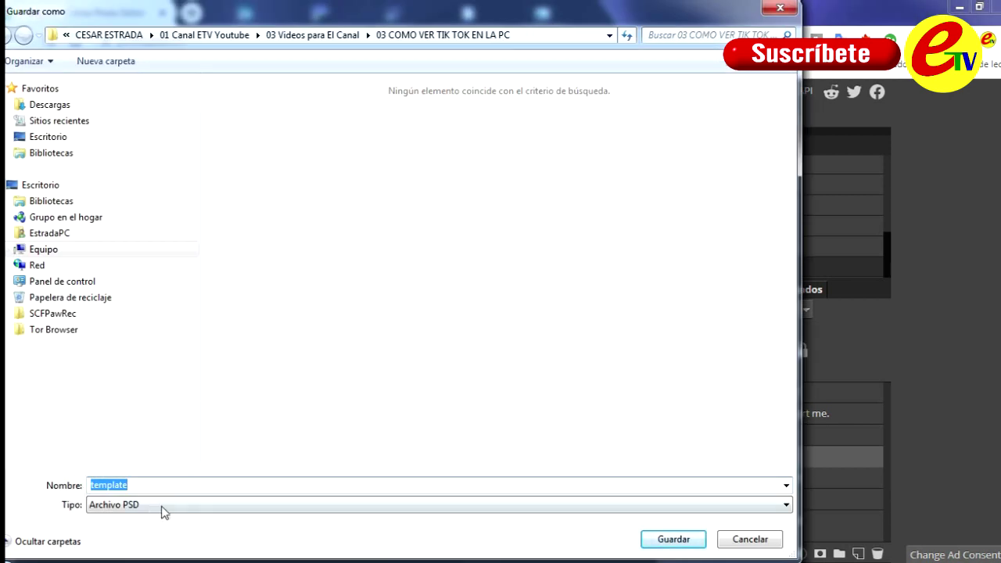
text(ARCHIVO ROJO PSD)
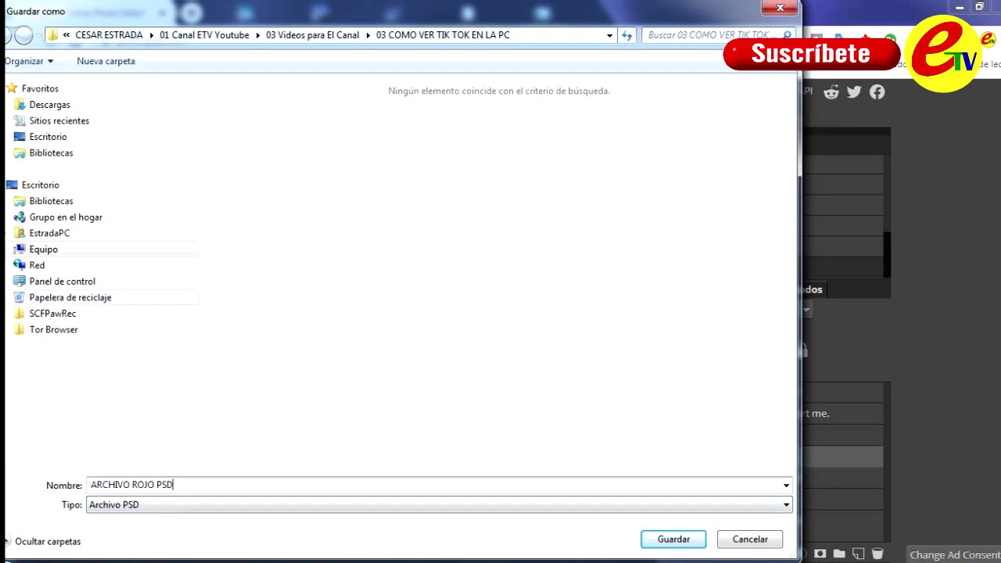
click(48, 136)
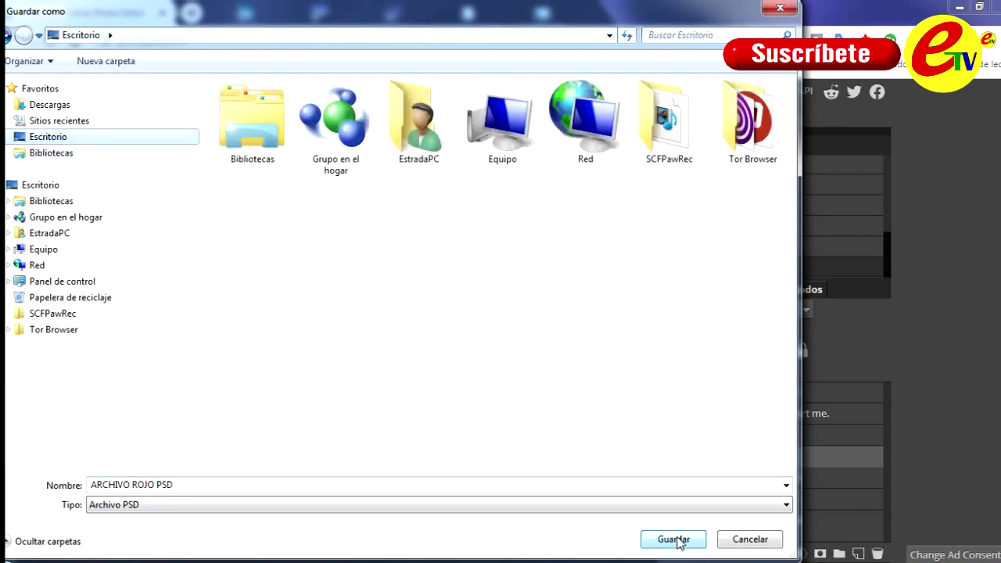
click(677, 541)
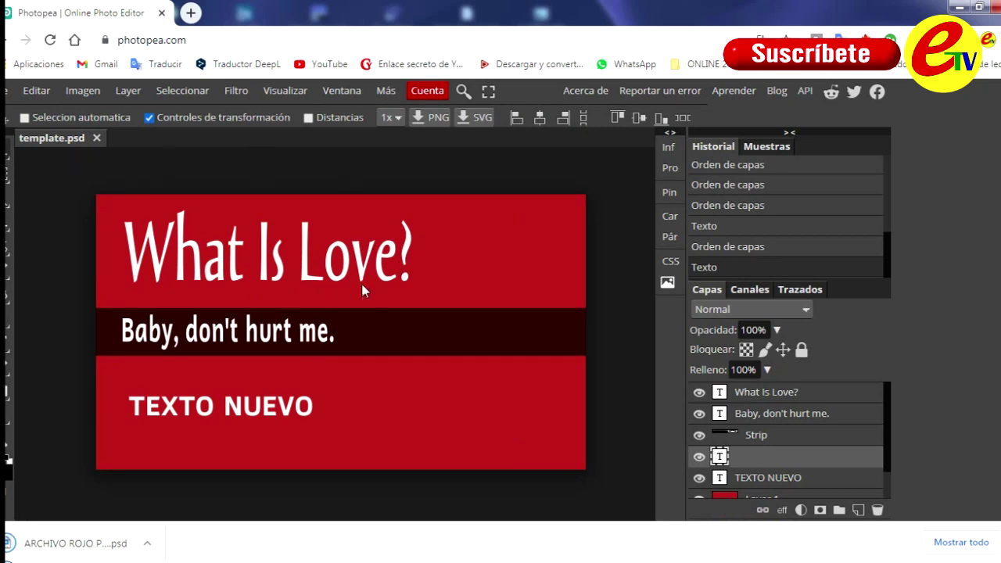
- Export a 100% quality JPG named 'rojo jpeg' to the desktop, then minimize the browser
click(9, 92)
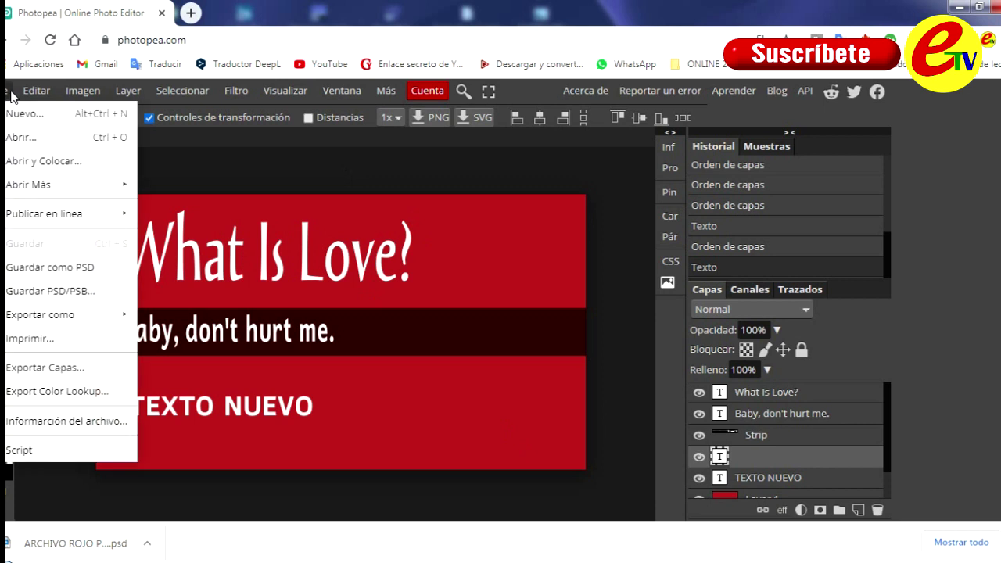
mouse_move(40, 315)
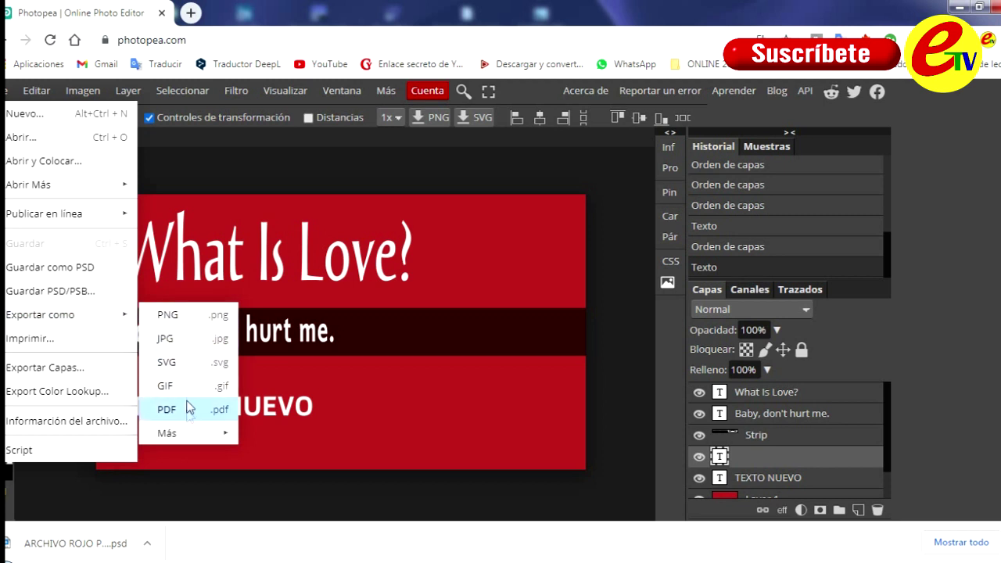
mouse_move(187, 433)
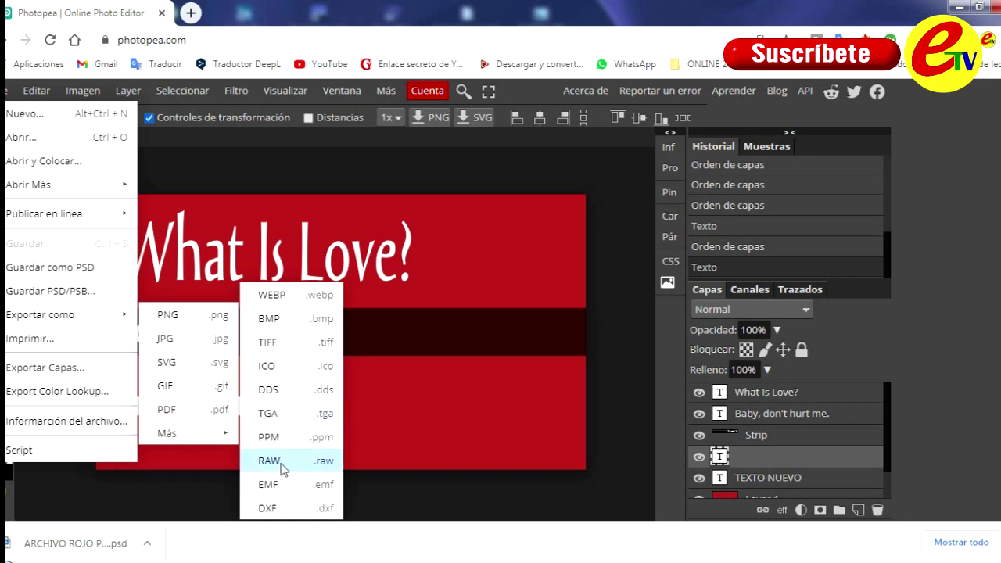
click(162, 340)
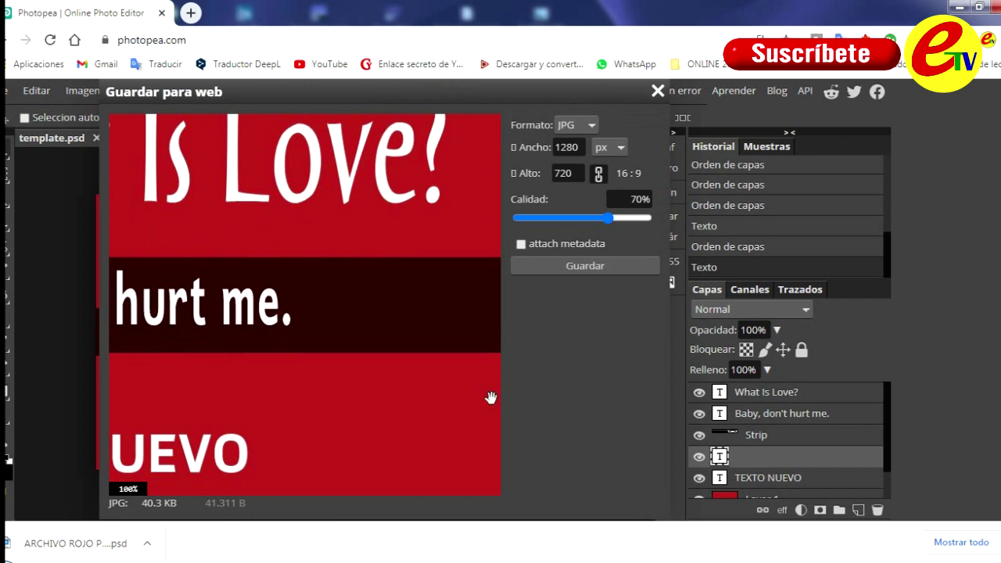
drag(611, 217, 665, 218)
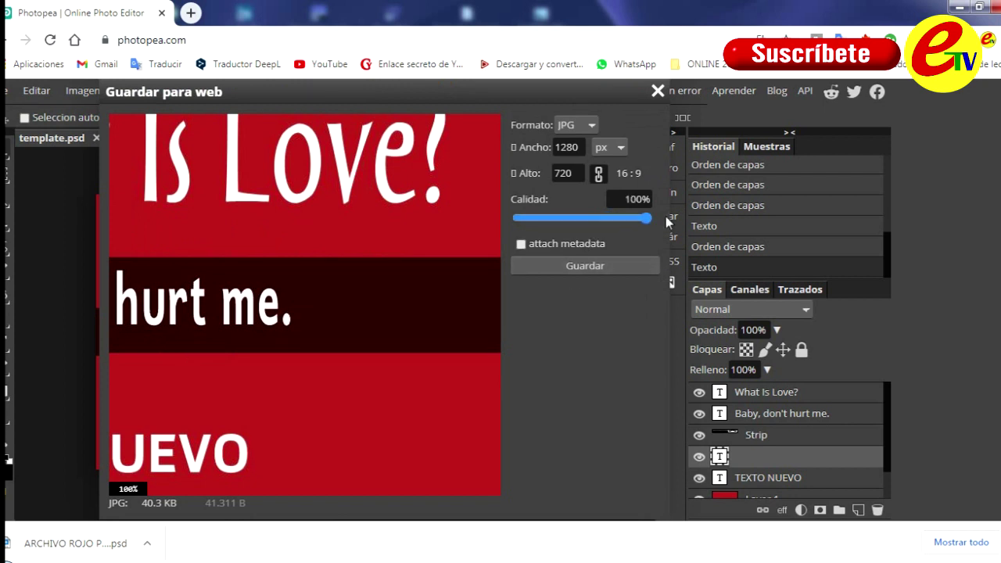
click(573, 269)
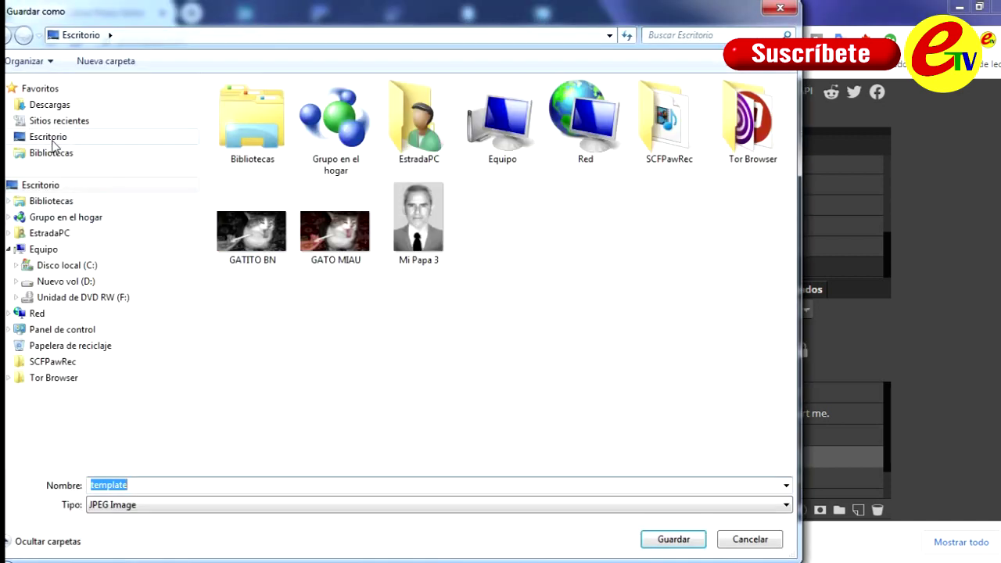
click(179, 485)
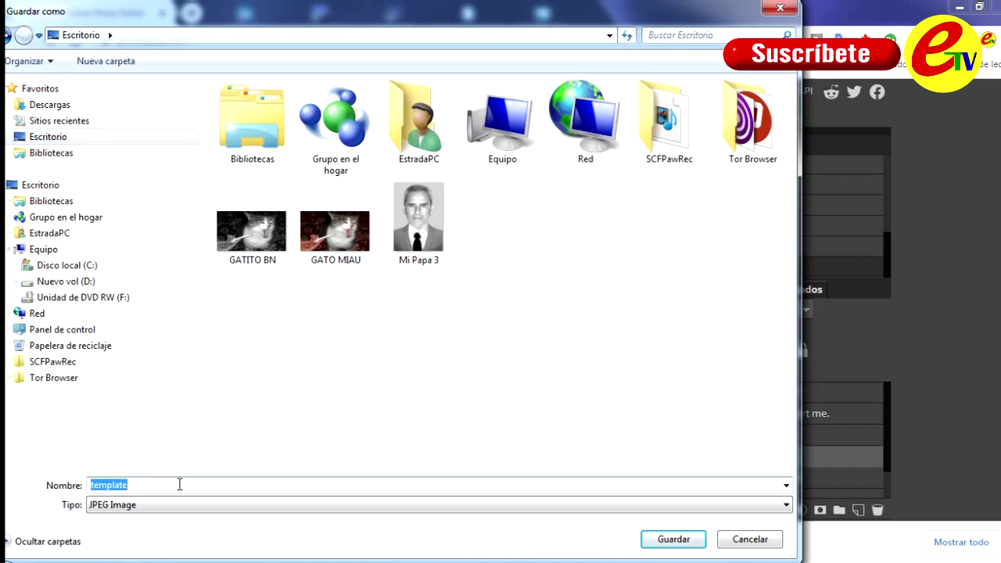
text(rojo )
text(jpeg)
click(674, 539)
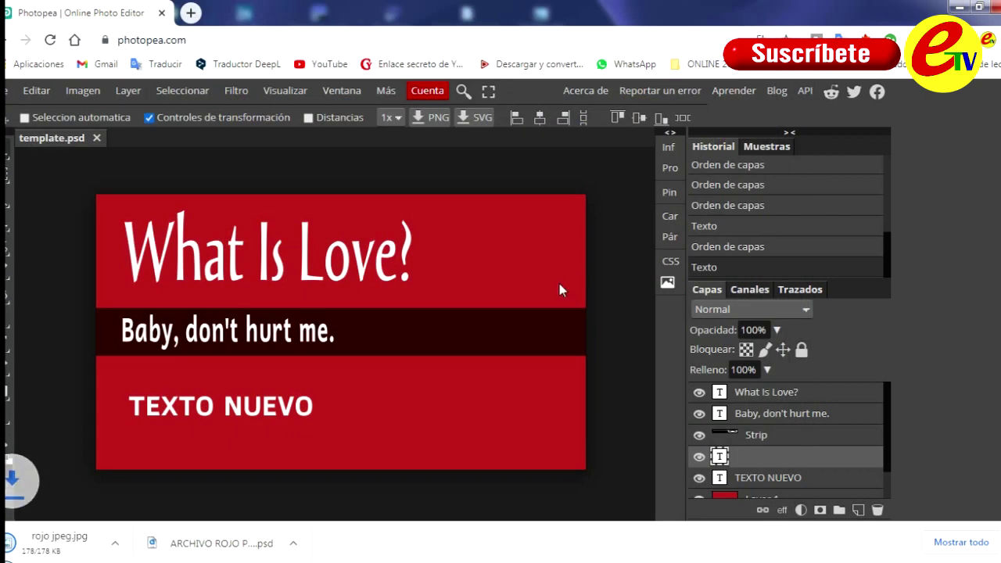
click(960, 6)
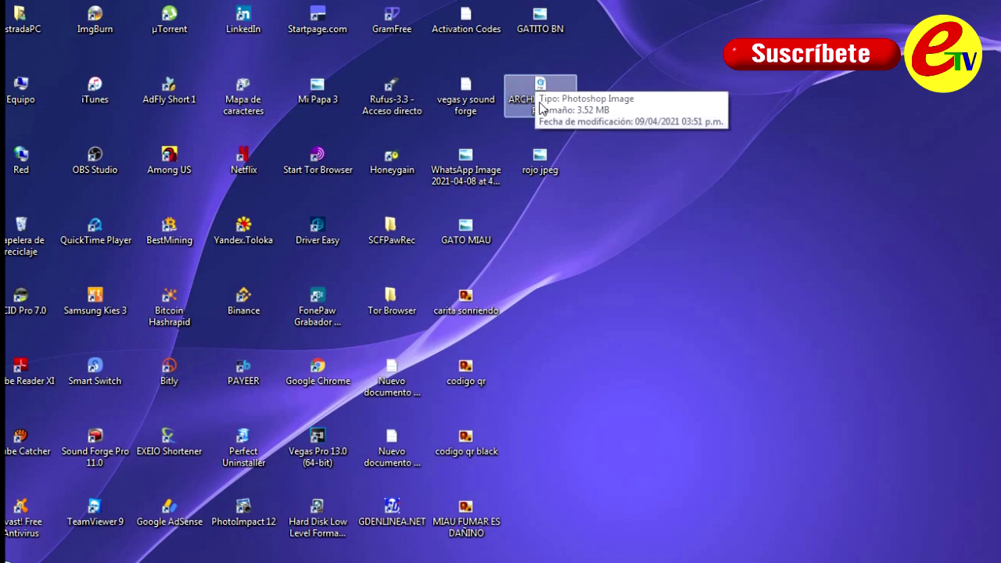
- Open the 'rojo jpeg' file from the desktop in the photo viewer
click(541, 169)
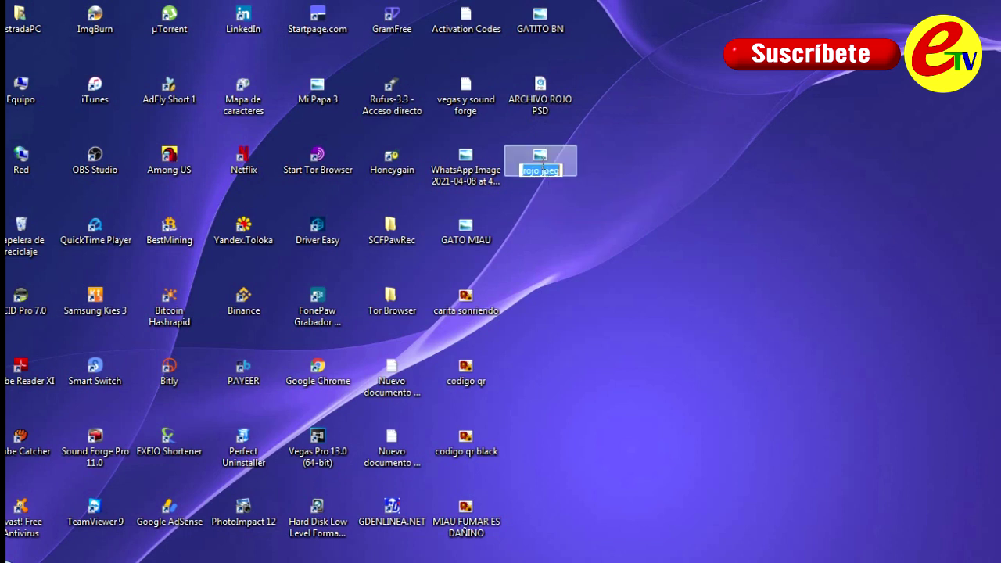
key(Return)
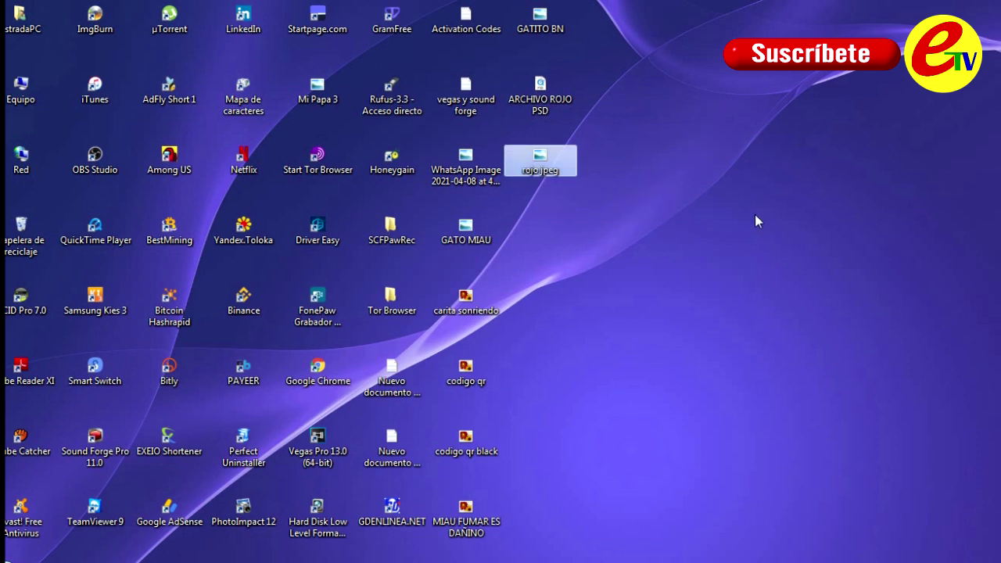
key(Return)
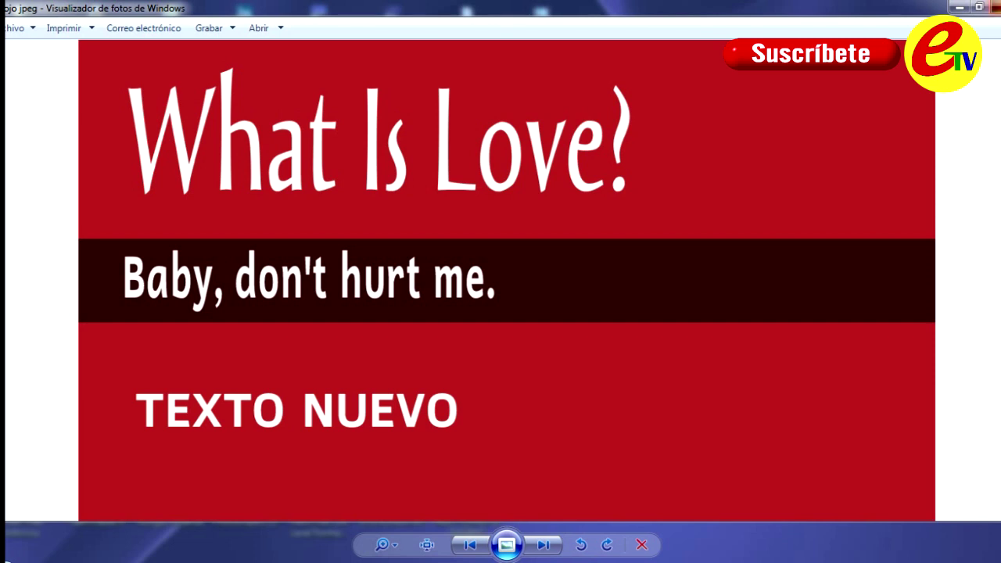
- Close Windows Photo Viewer after reviewing the red What Is Love? image
click(995, 6)
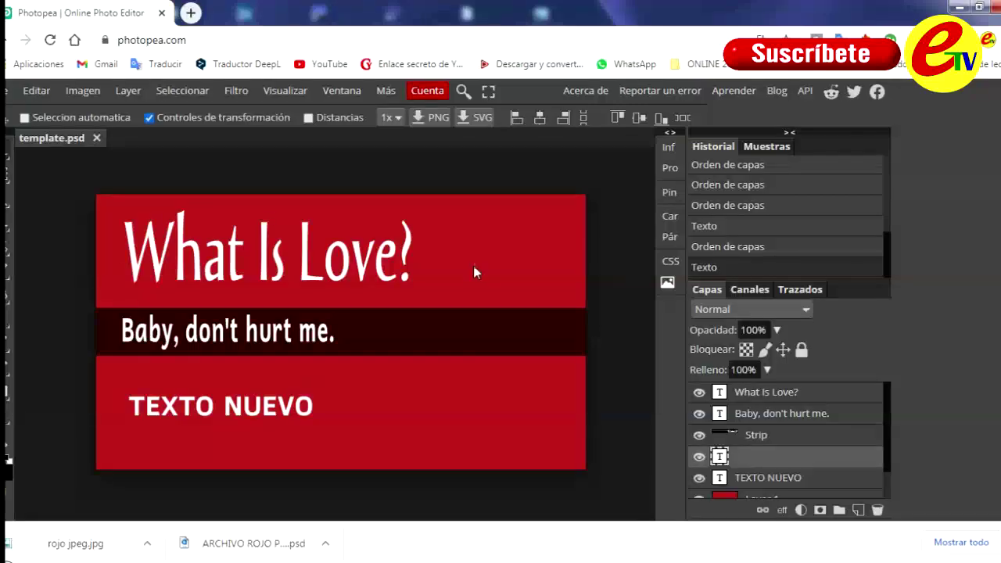